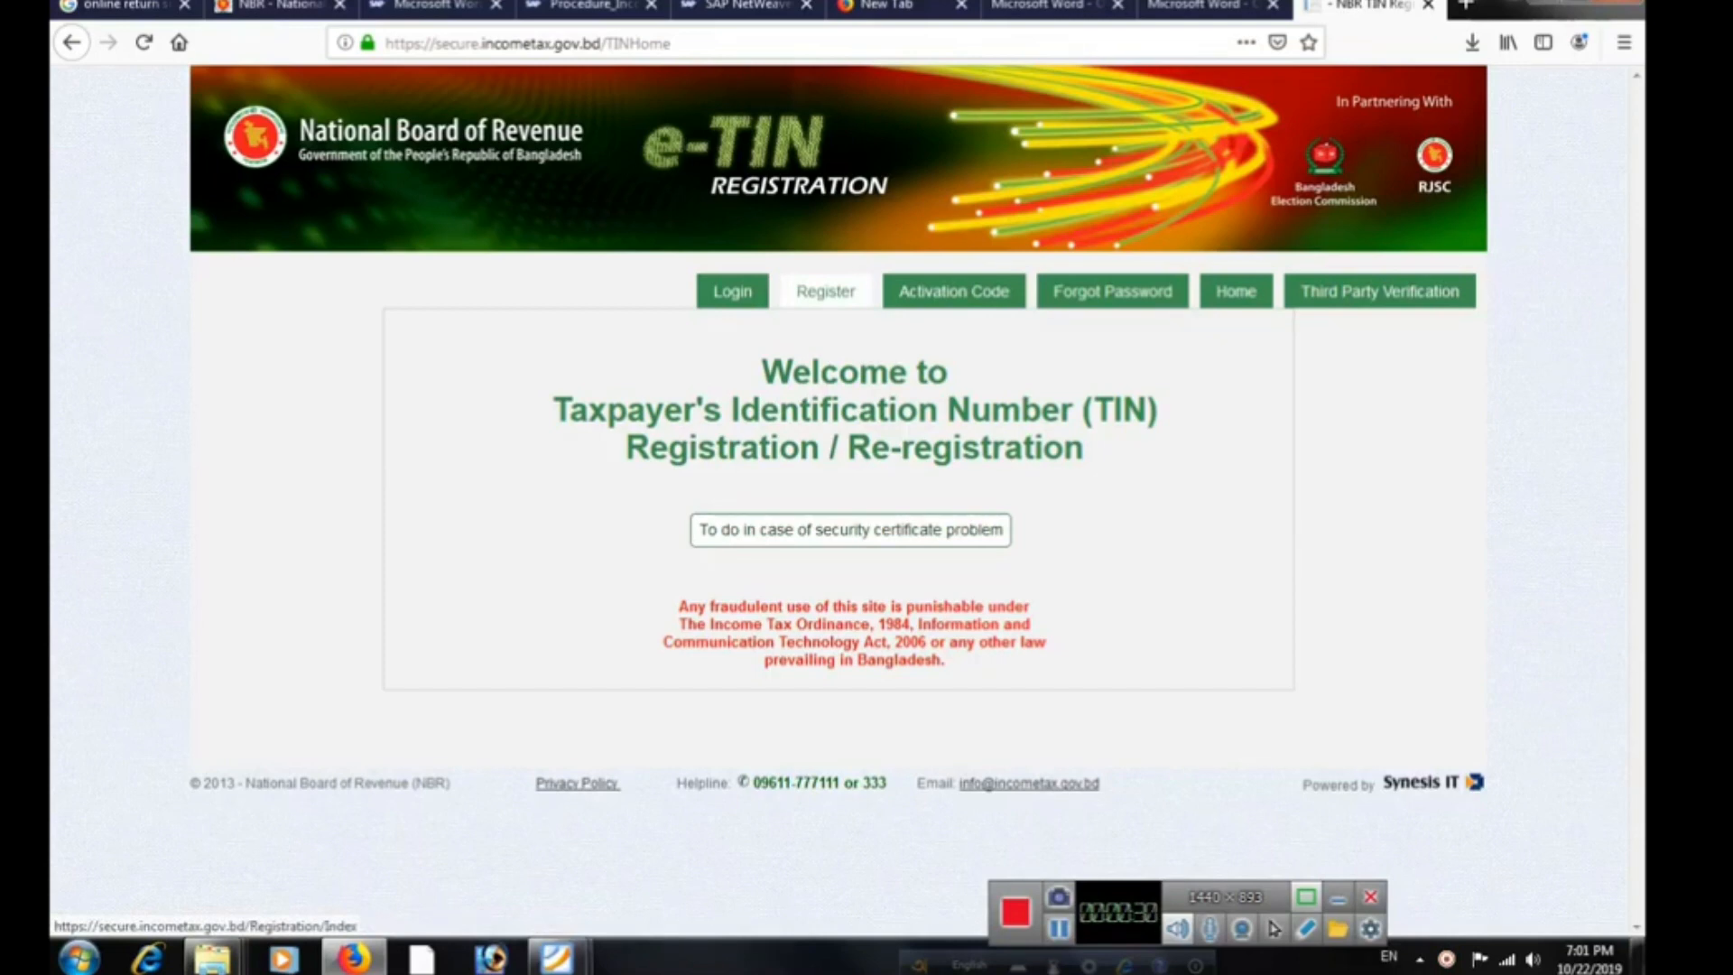
Step: Open the new-account registration form and enter the user ID and the same password twice
{"action": "left_click", "coordinate": [826, 291]}
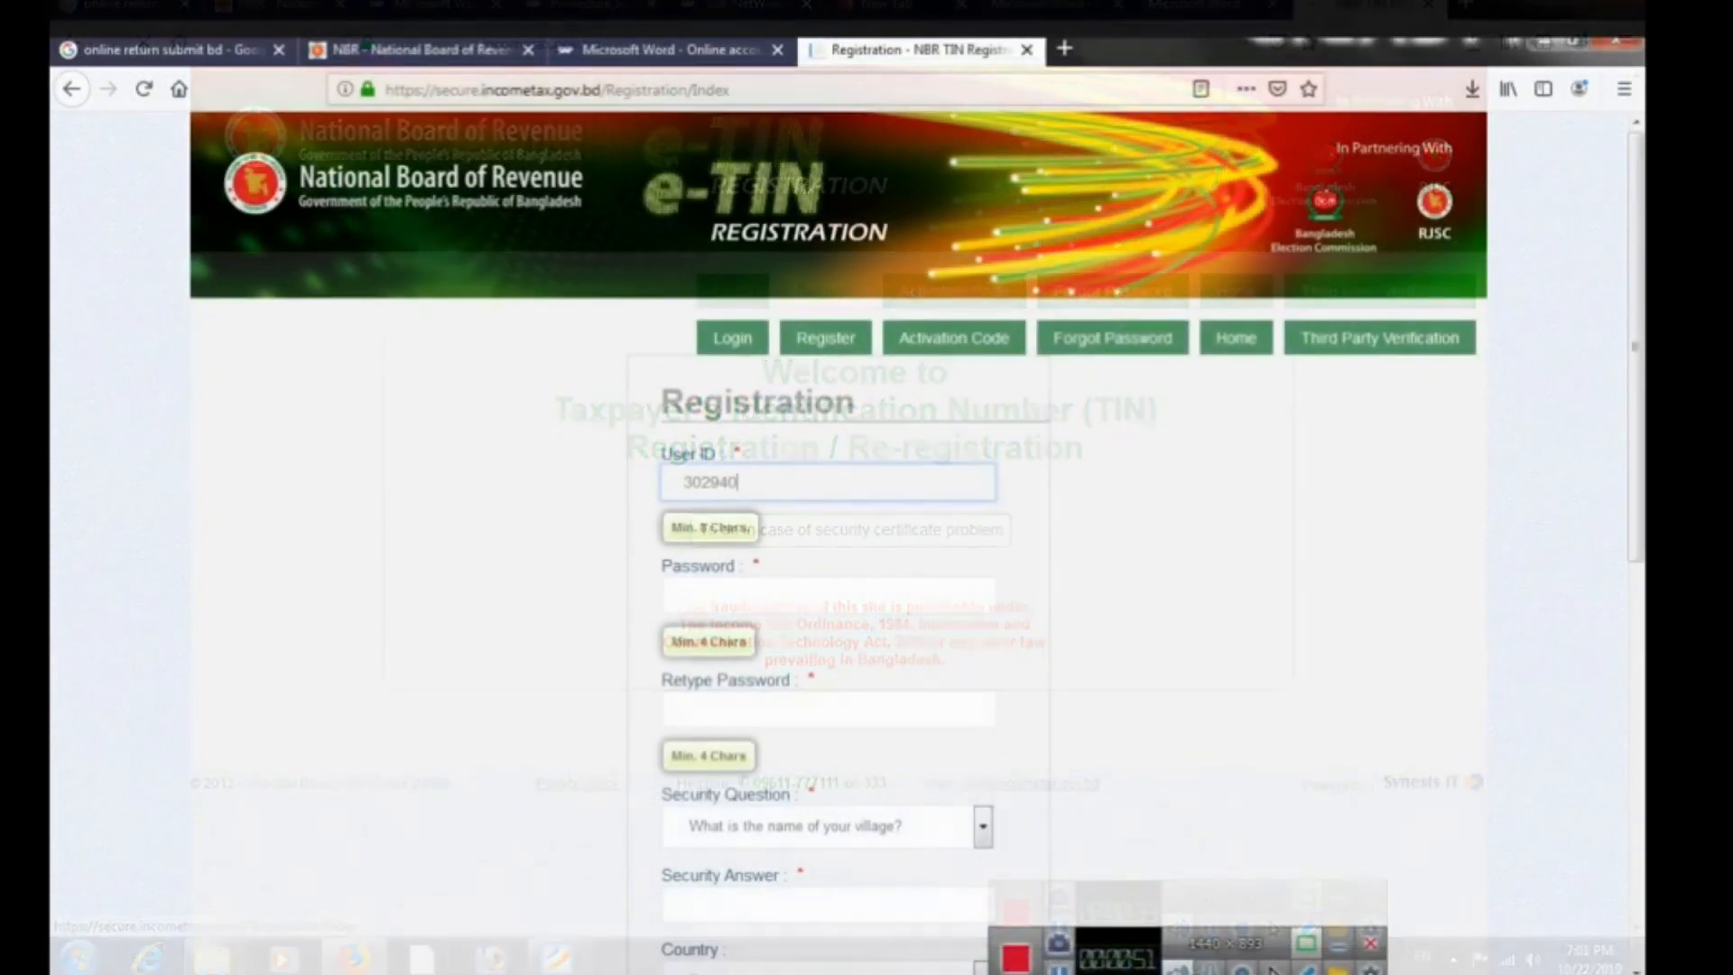
{"action": "type", "text": "2200"}
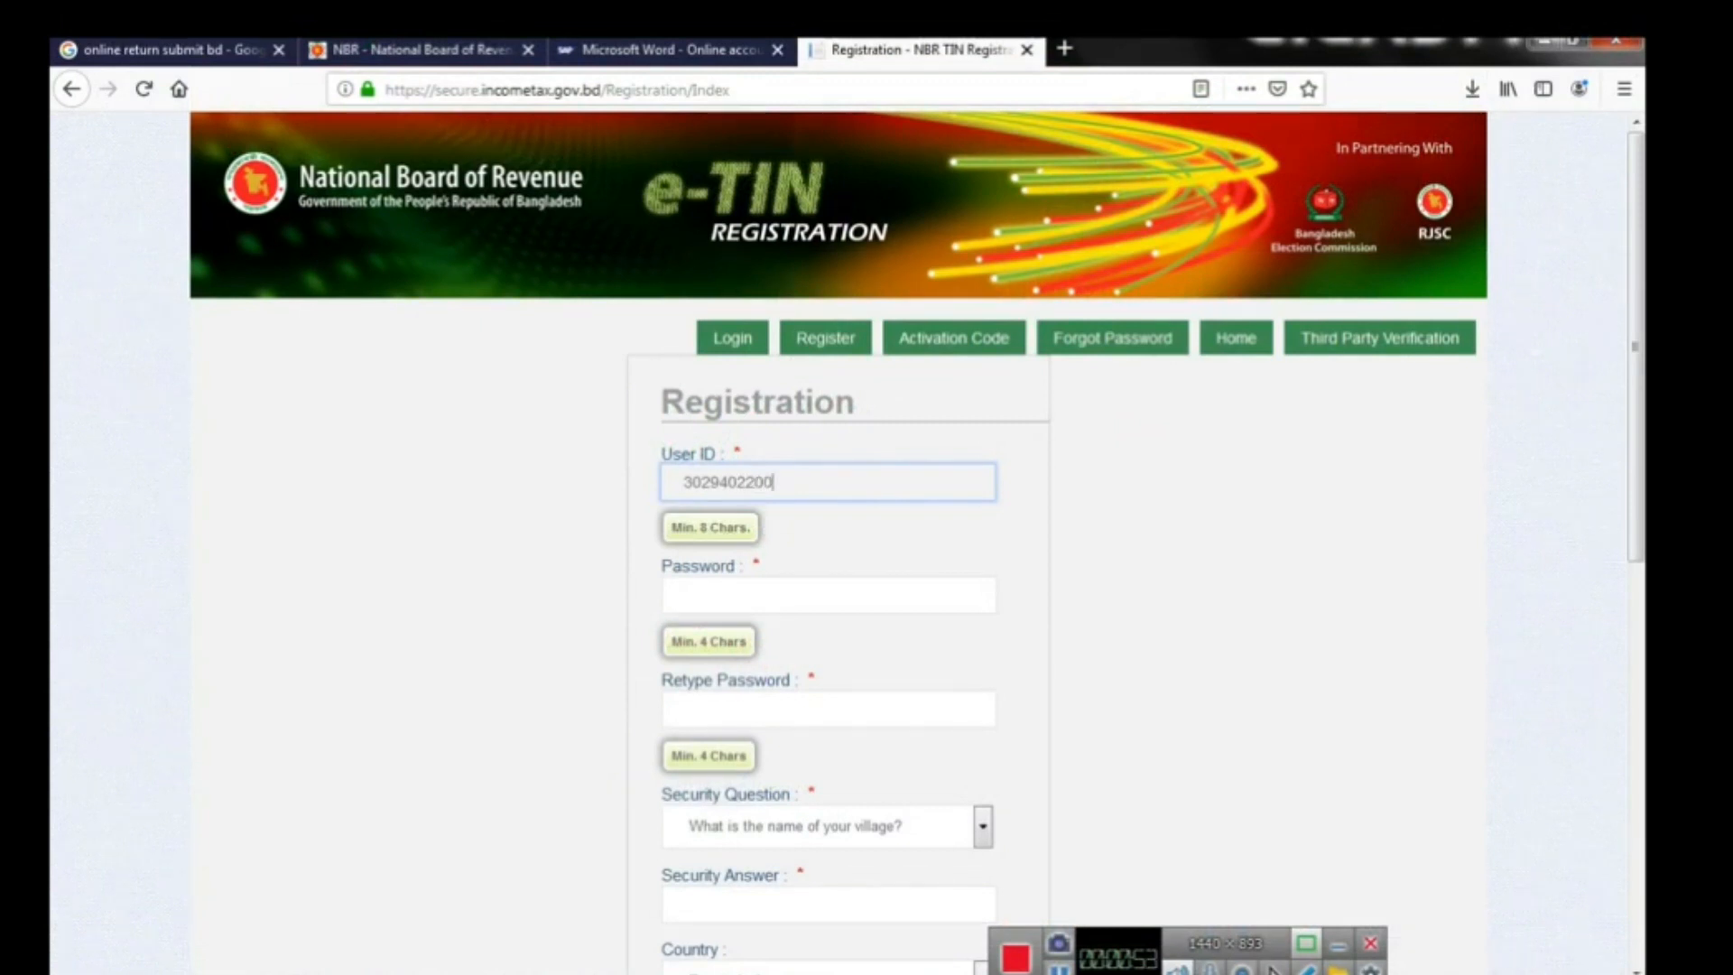
{"action": "type", "text": "569"}
{"action": "key", "text": "Tab"}
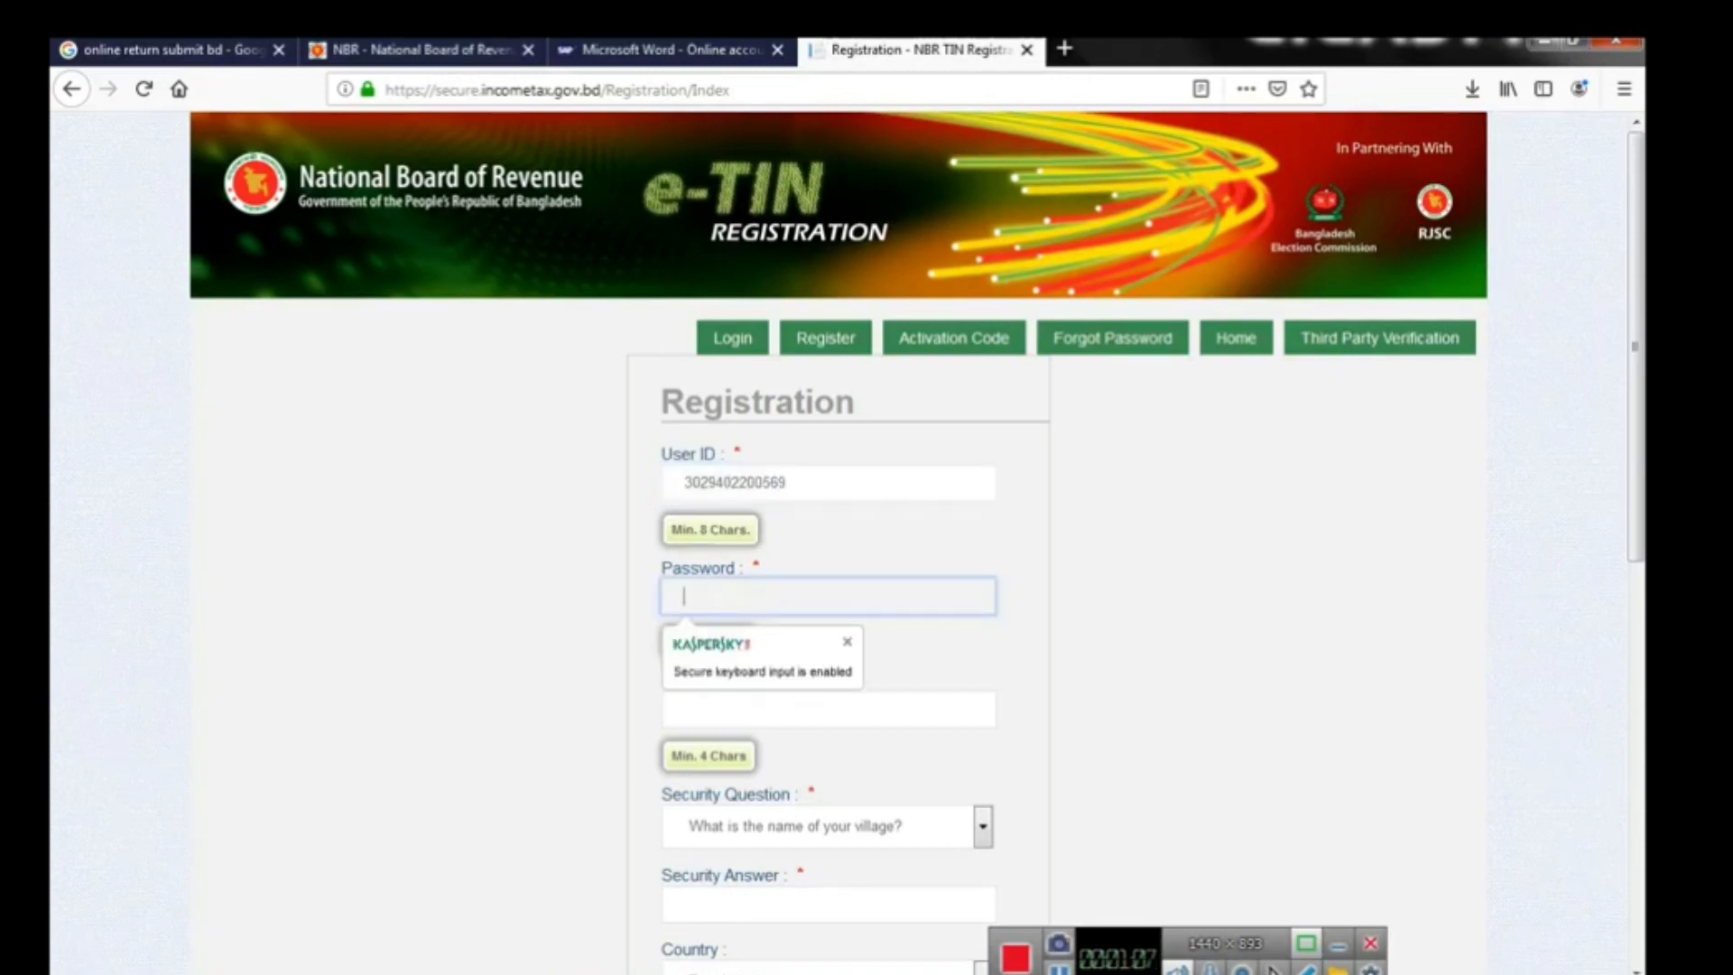
{"action": "type", "text": "••••••"}
{"action": "key", "text": "Tab"}
{"action": "type", "text": "•••••"}
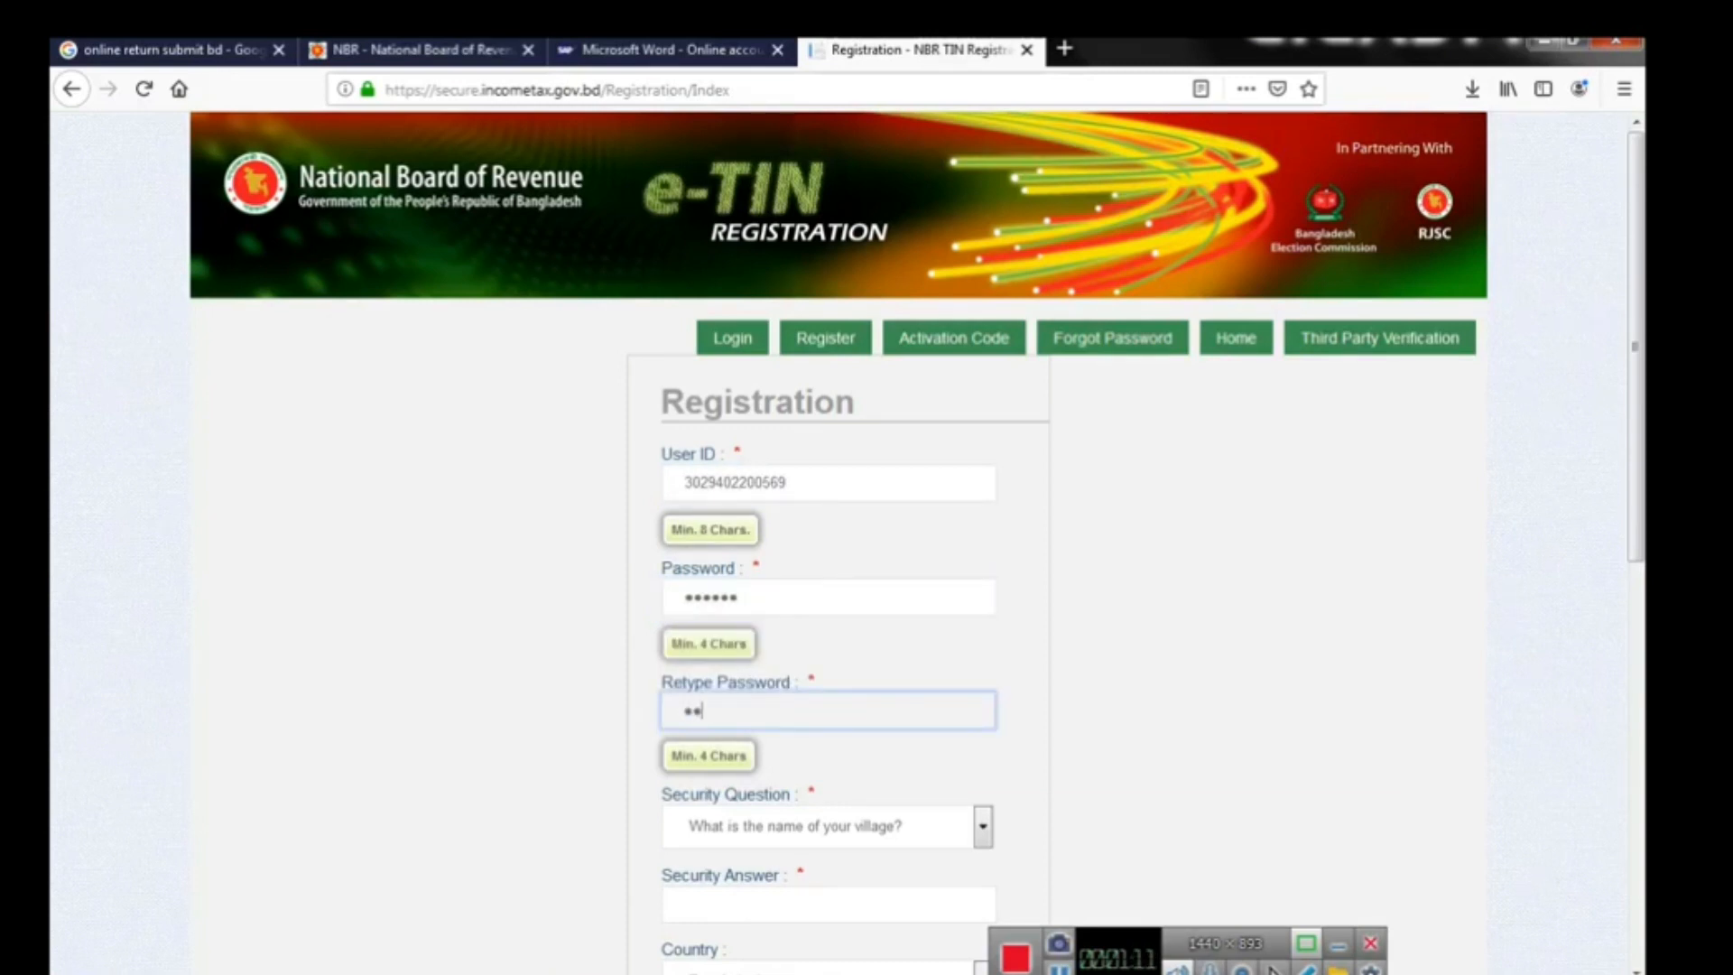
{"action": "type", "text": "•"}
Step: Fill in the security answer, the mobile number and the captcha verification letters
{"action": "scroll", "coordinate": [827, 566], "scroll_direction": "down", "scroll_amount": 3}
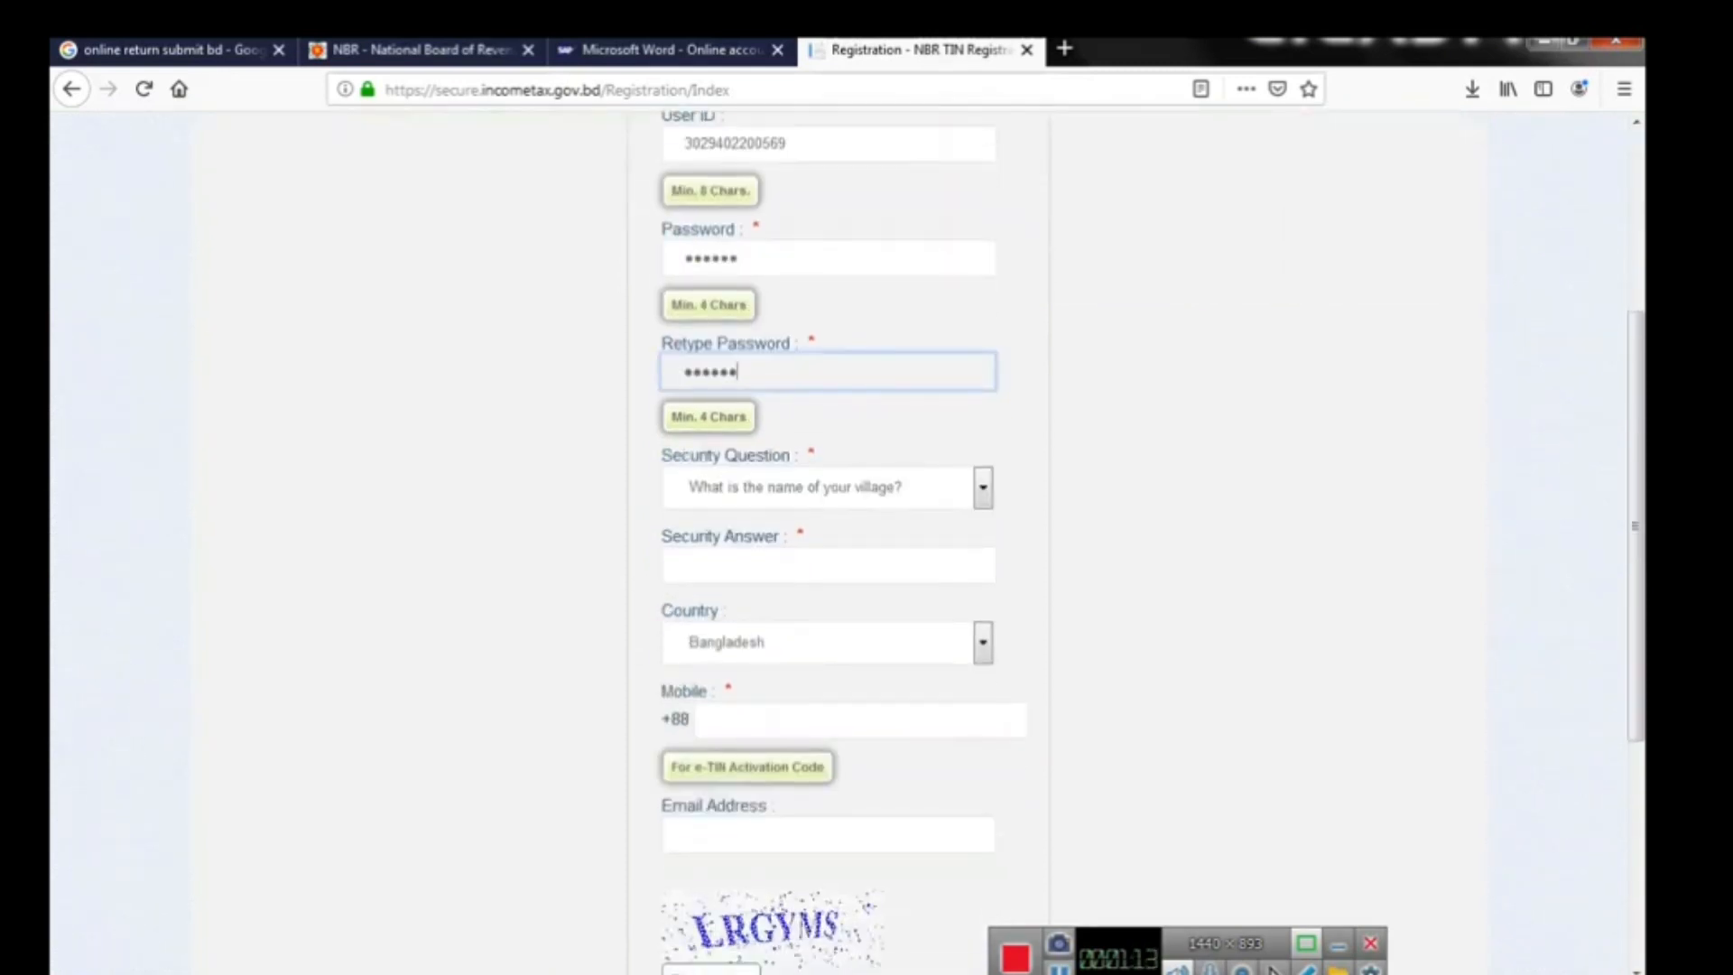
{"action": "left_click", "coordinate": [828, 566]}
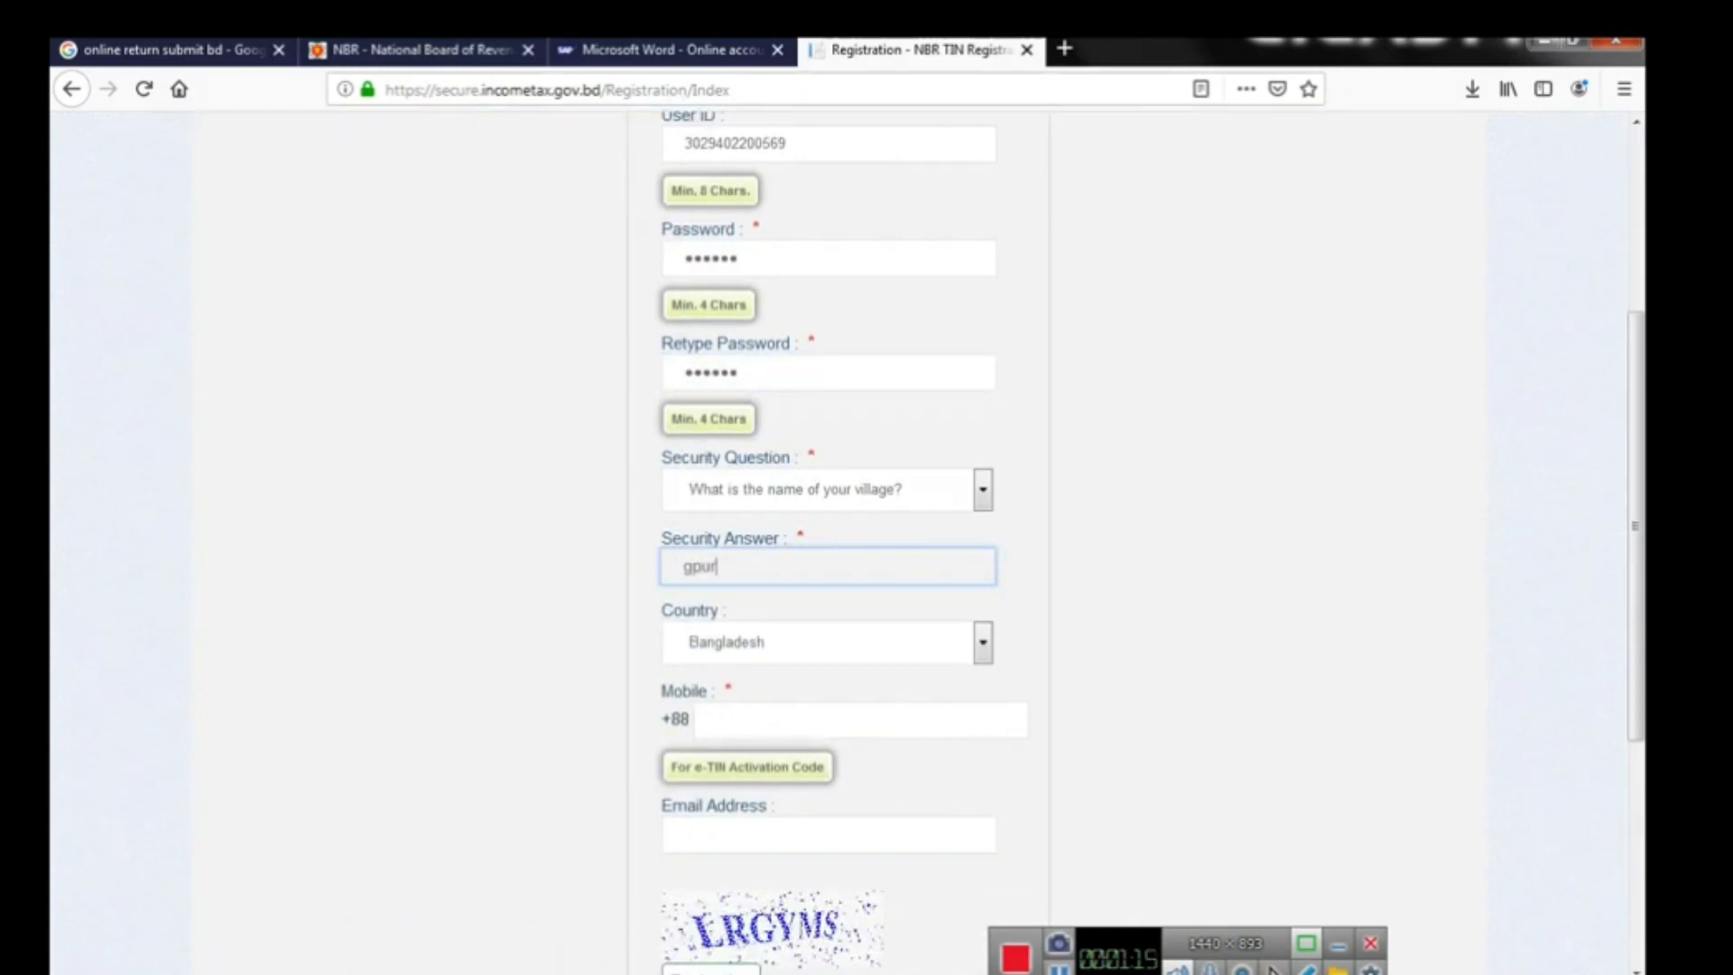
{"action": "left_click", "coordinate": [715, 720]}
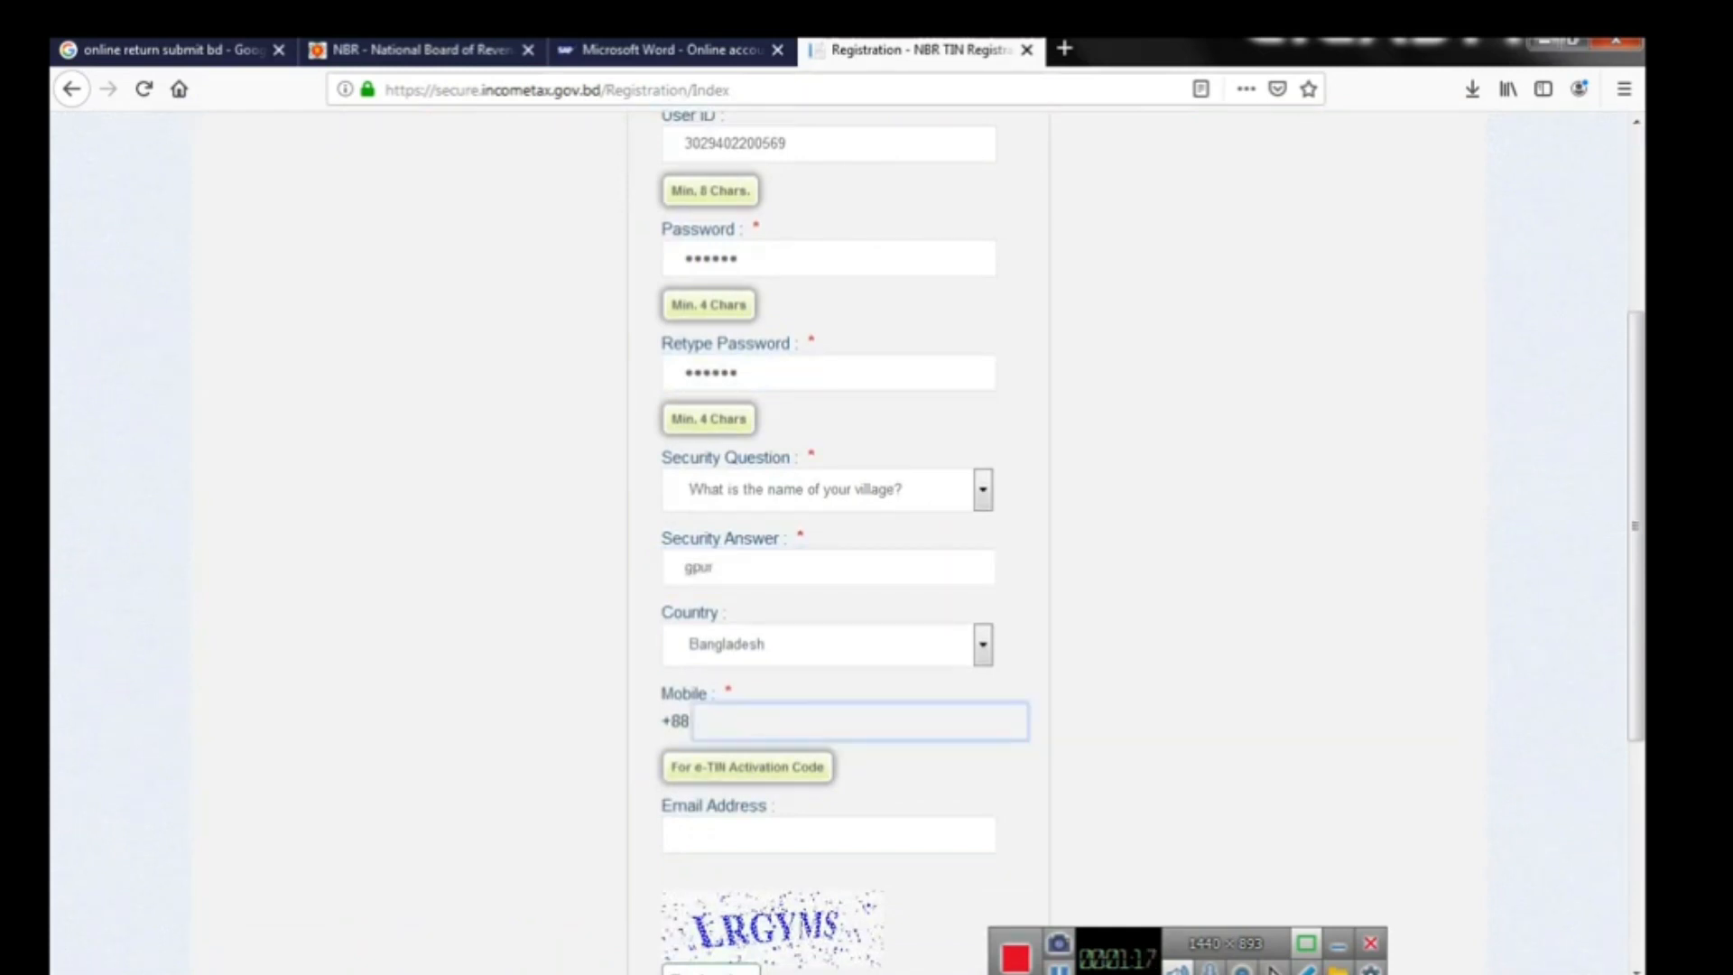
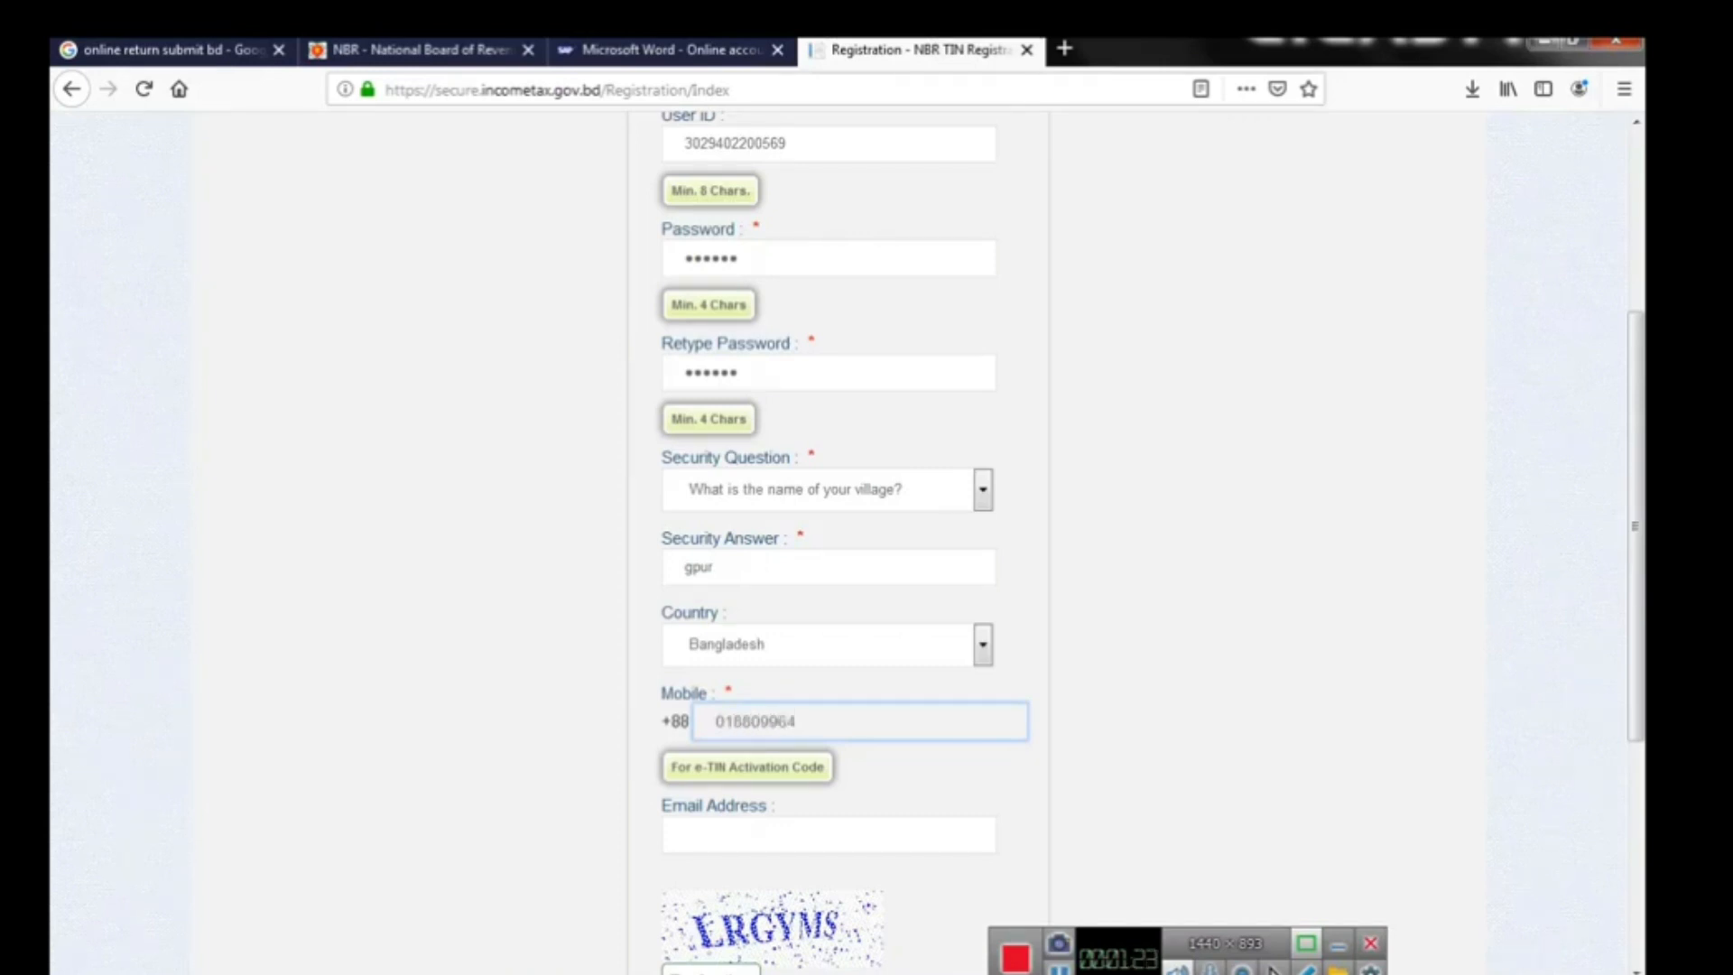
{"action": "scroll", "coordinate": [828, 541], "scroll_direction": "down", "scroll_amount": 3}
{"action": "left_click", "coordinate": [828, 712]}
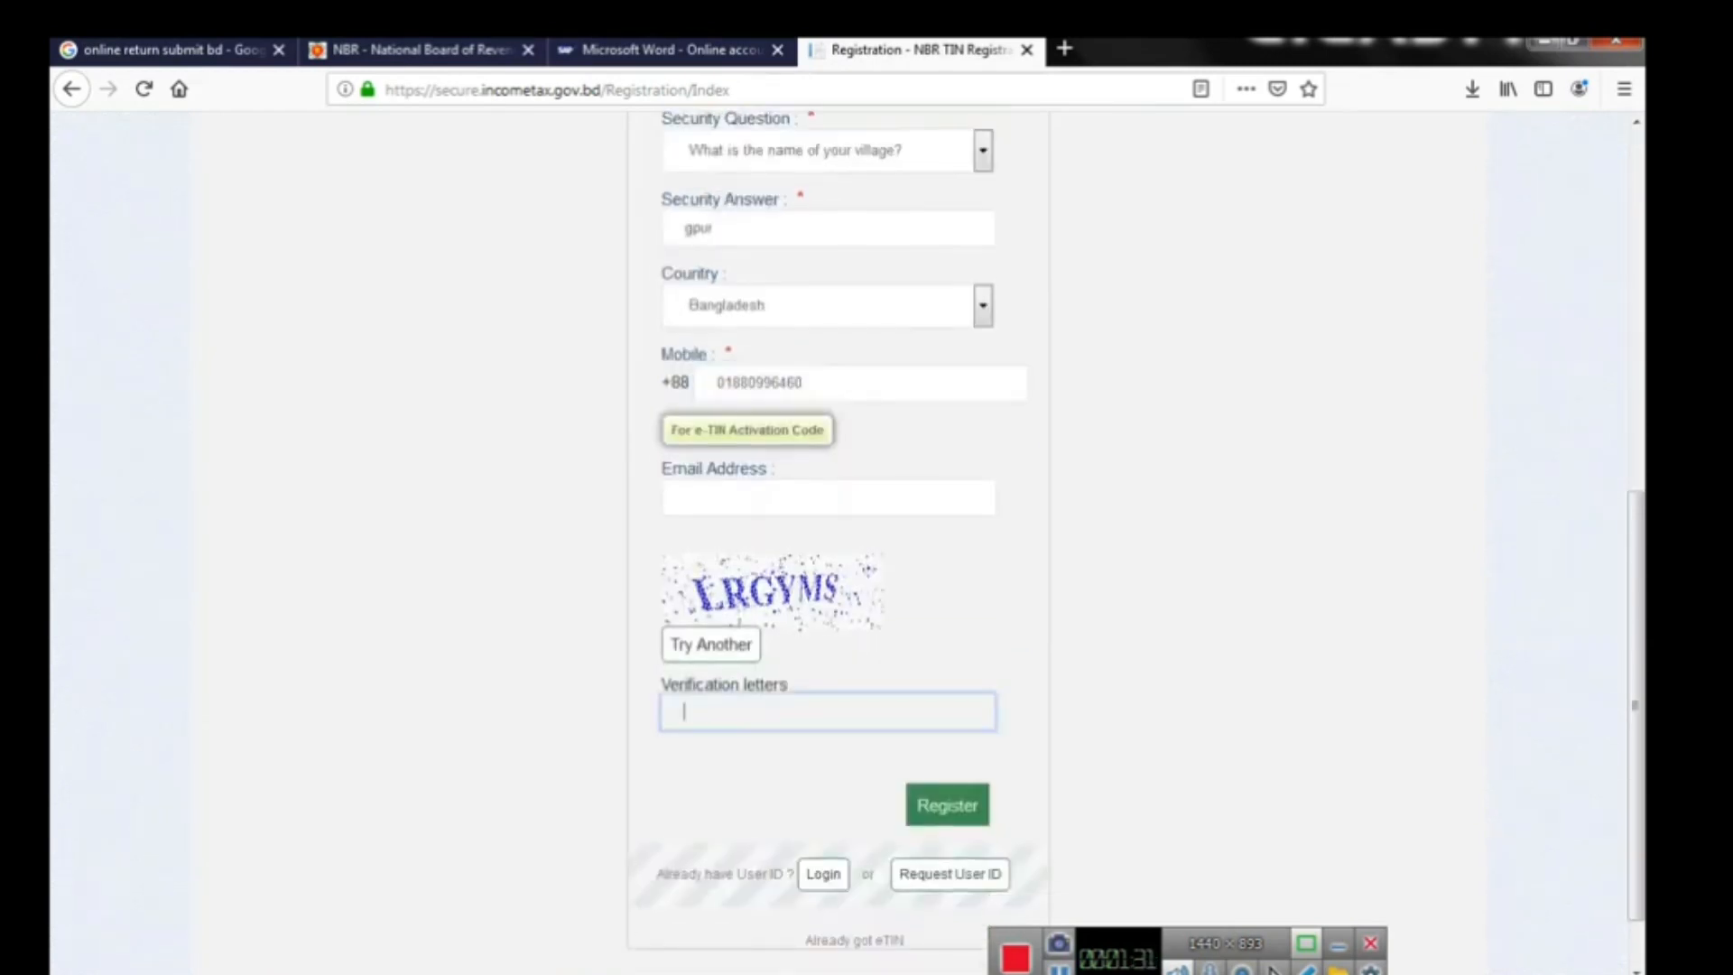
{"action": "type", "text": "LRGYMS"}
Step: Submit the registration, check the PDF guide tab, and return to the Mobile Activation page
{"action": "key", "text": "Return"}
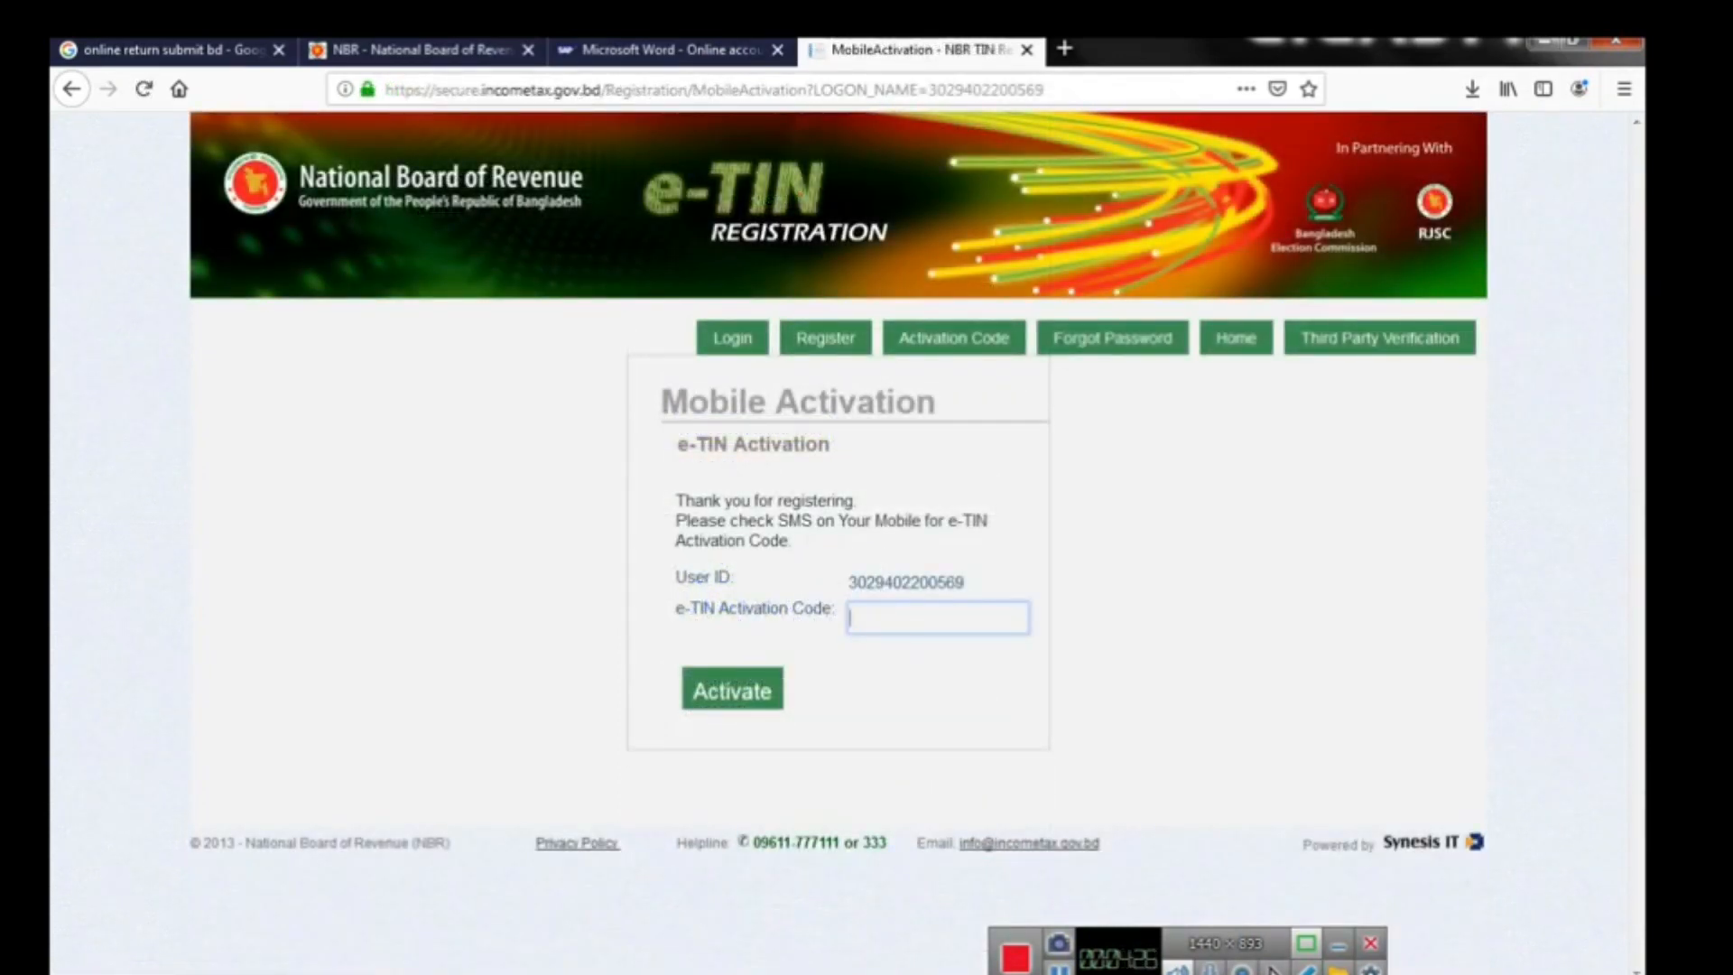
{"action": "left_click", "coordinate": [672, 51]}
{"action": "left_click", "coordinate": [921, 50]}
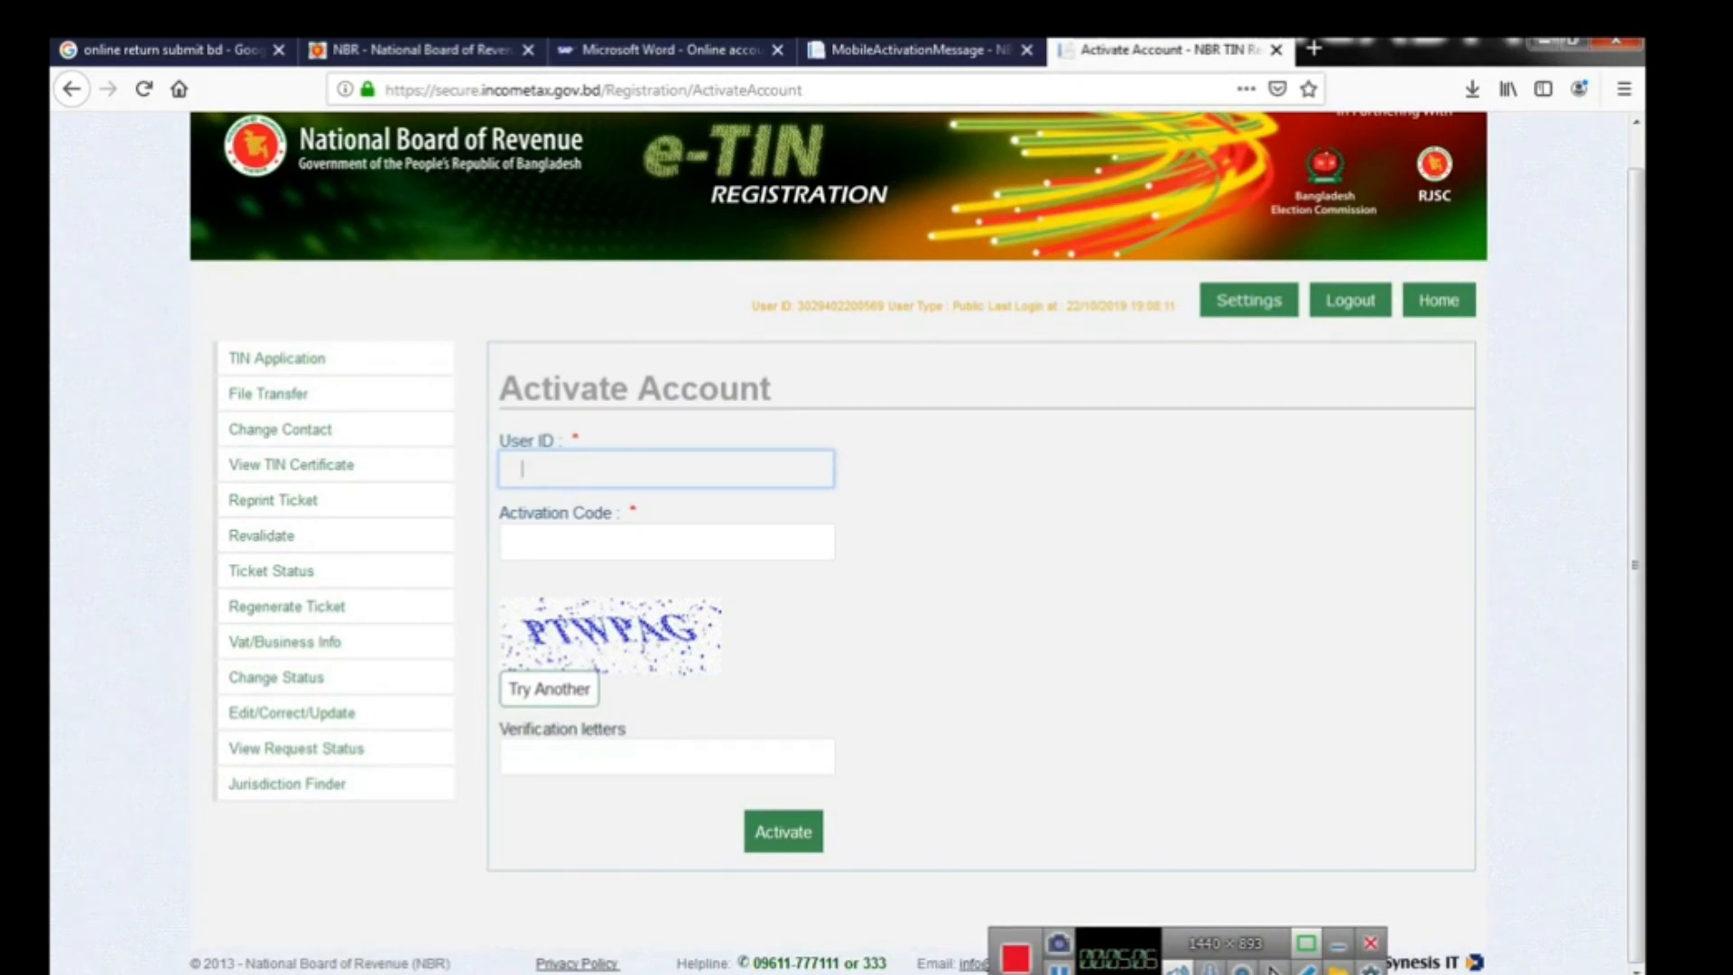
Step: Paste the copied user ID, then enter the new captcha letters and the SMS activation code
{"action": "left_click_drag", "start_coordinate": [885, 306], "coordinate": [798, 306]}
{"action": "key", "text": "ctrl+c"}
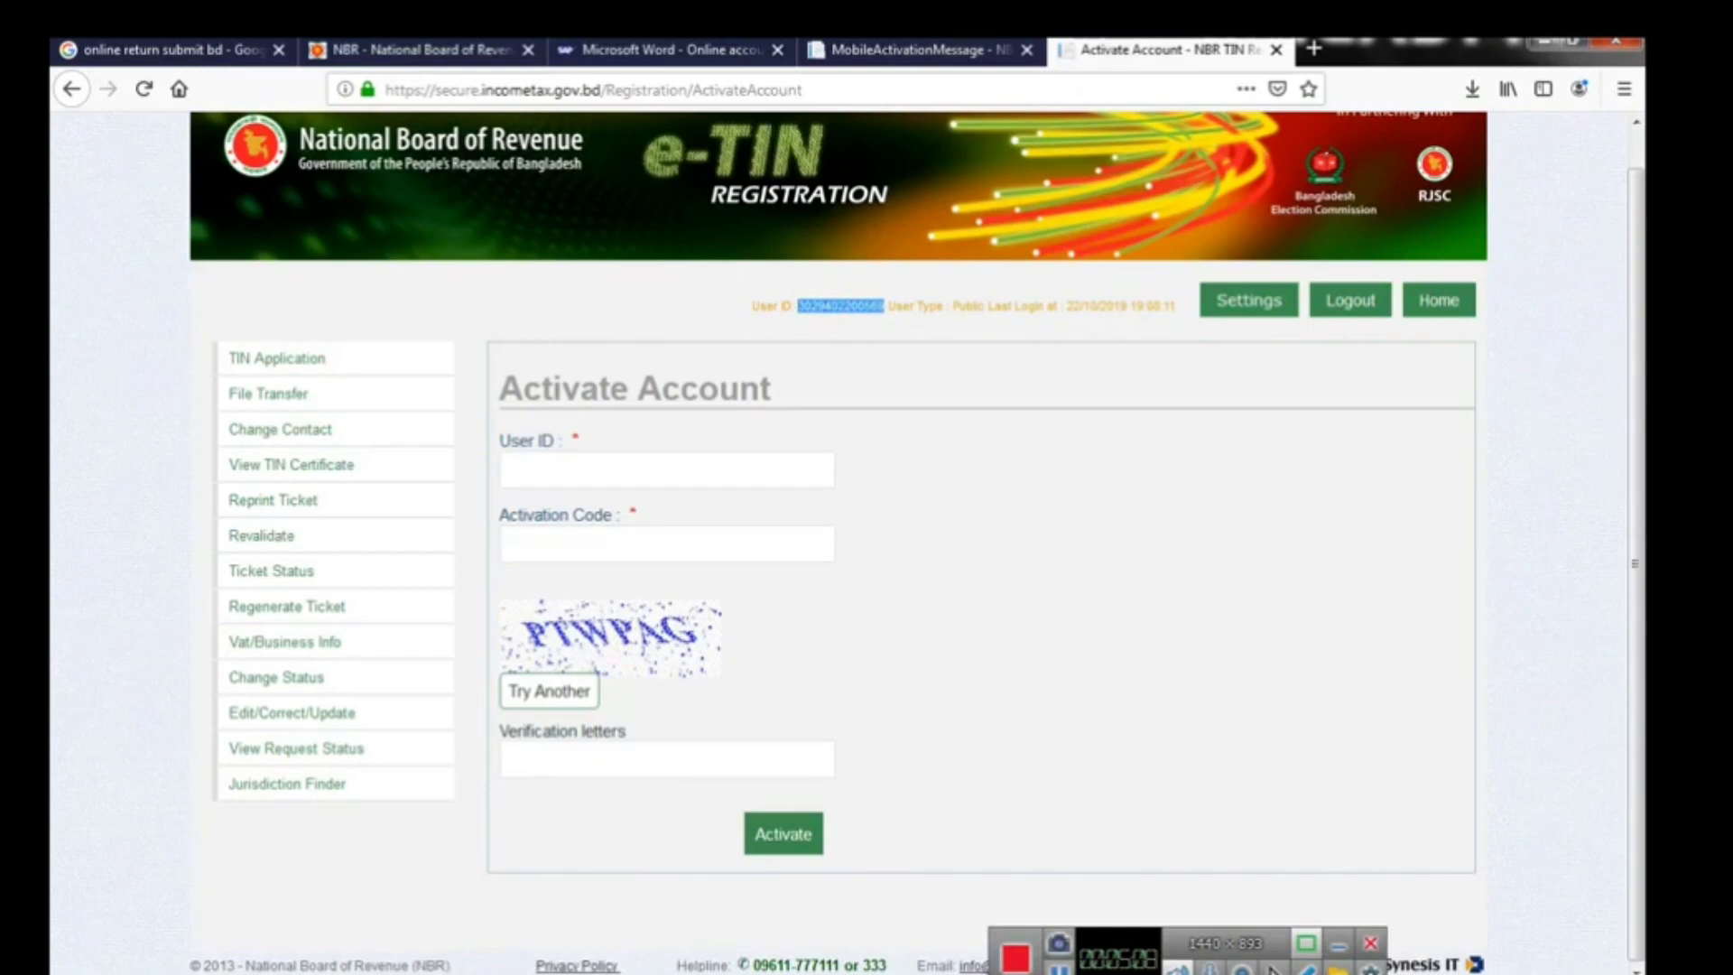
{"action": "left_click", "coordinate": [578, 470]}
{"action": "key", "text": "ctrl+v"}
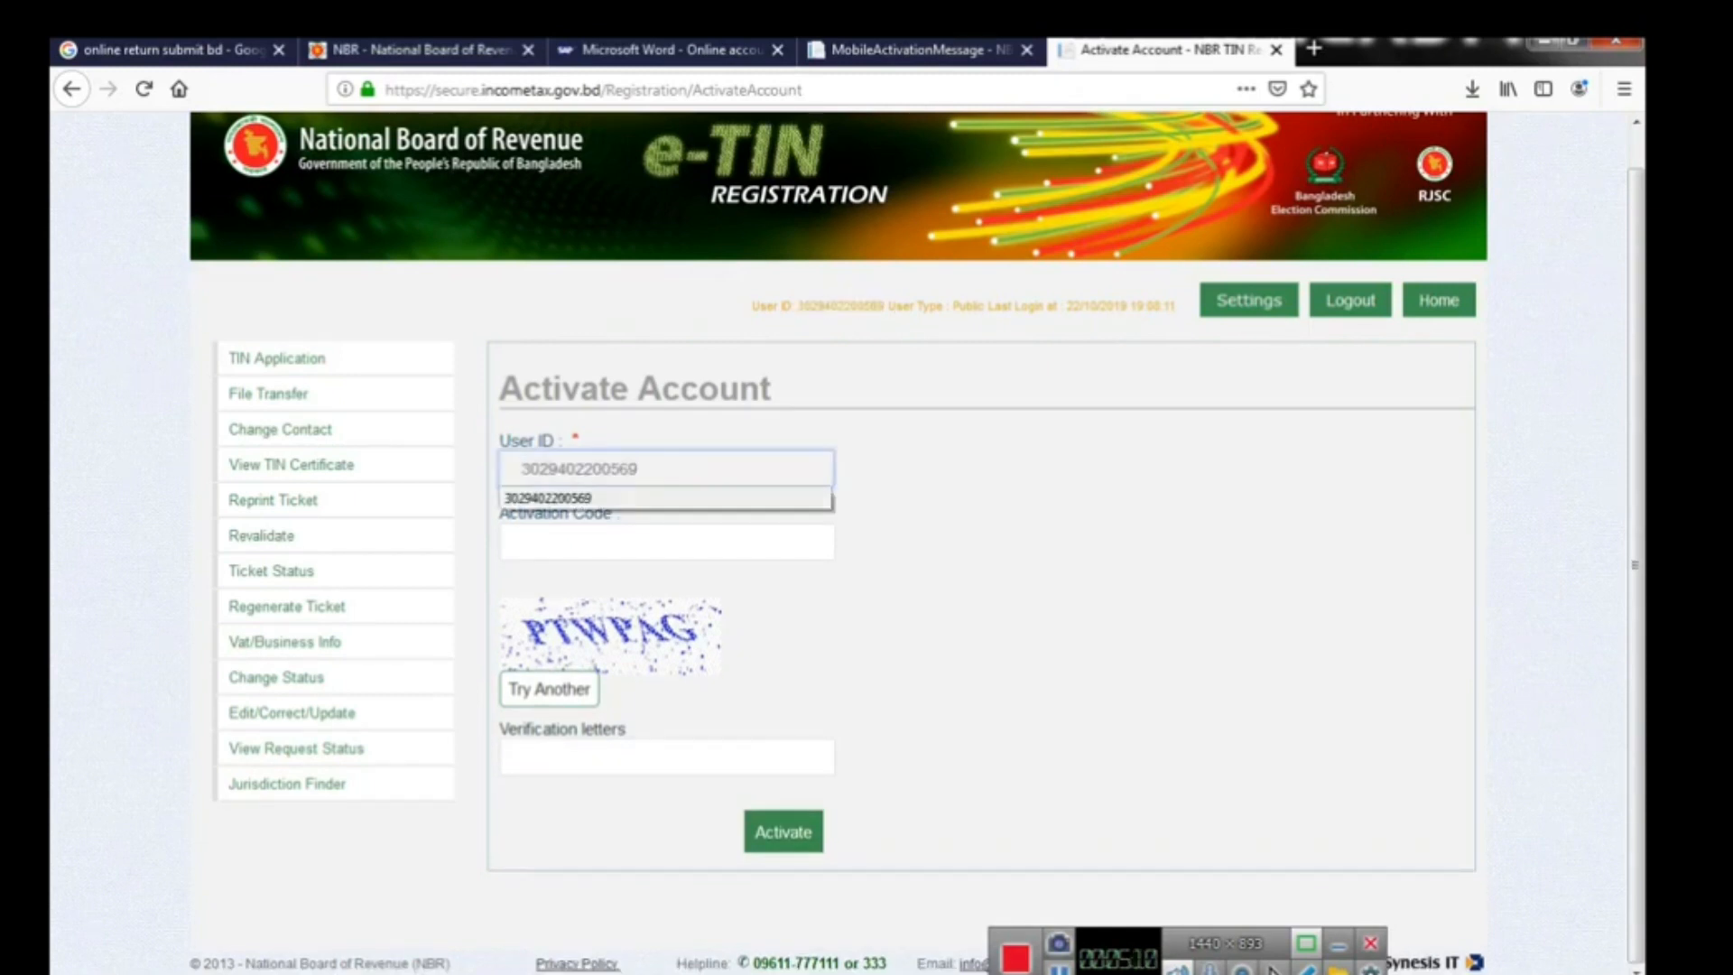
{"action": "left_click", "coordinate": [578, 543]}
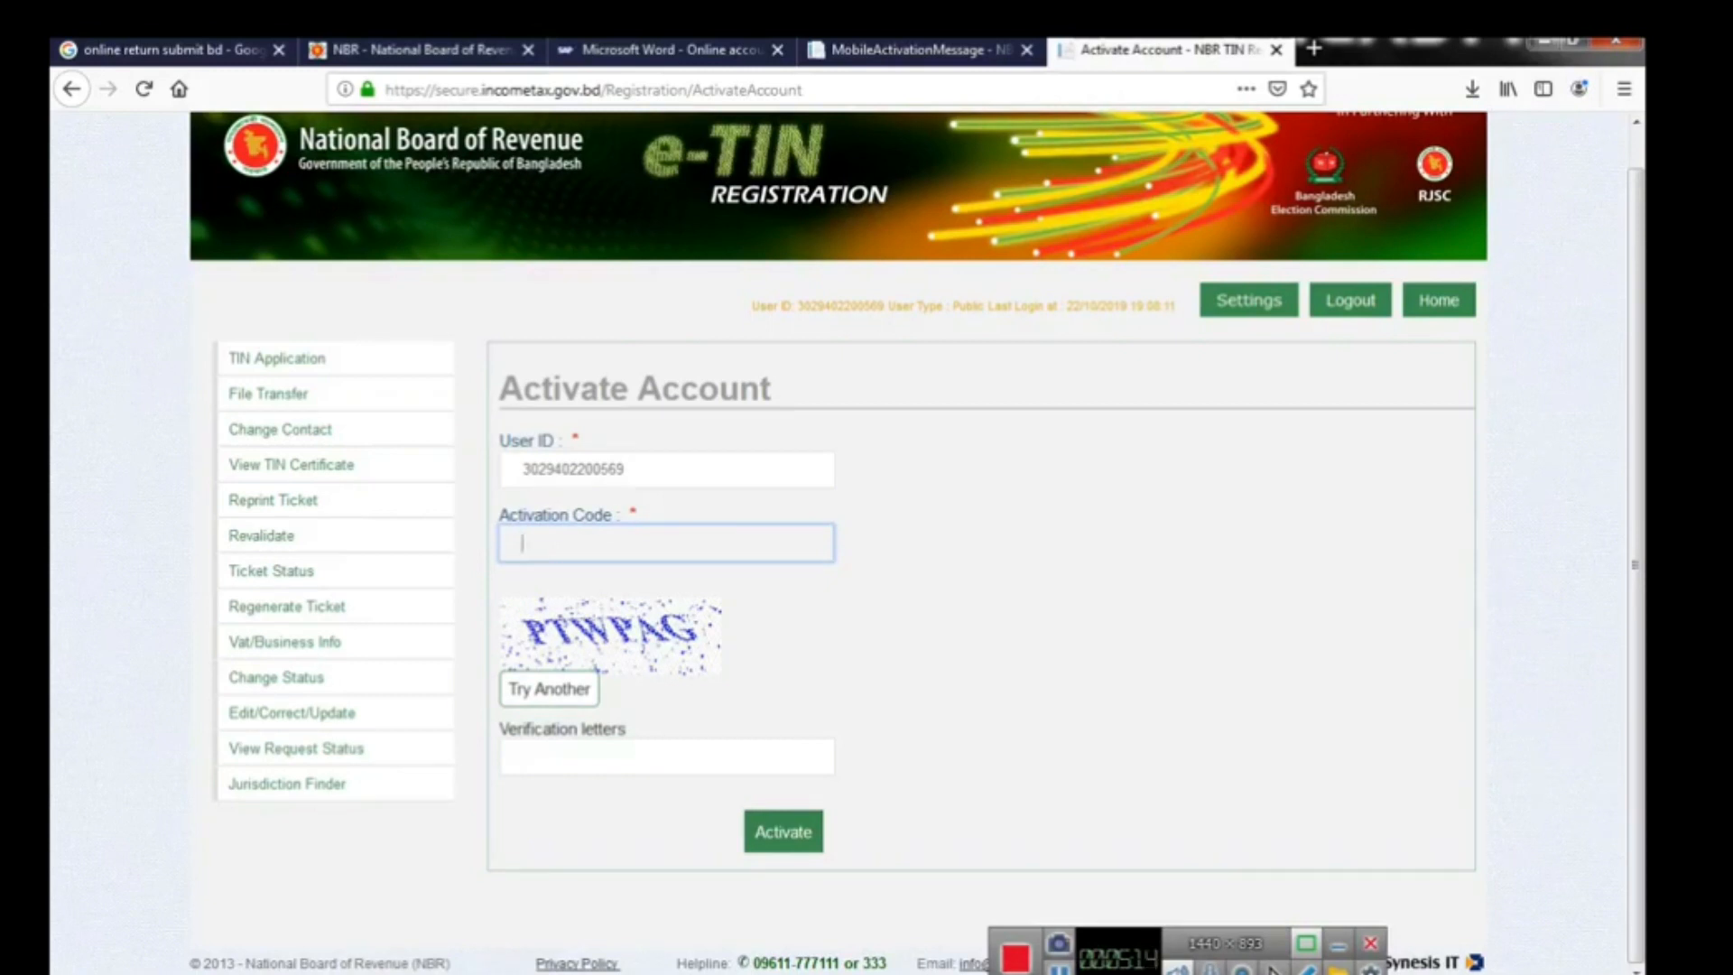
{"action": "left_click", "coordinate": [578, 757]}
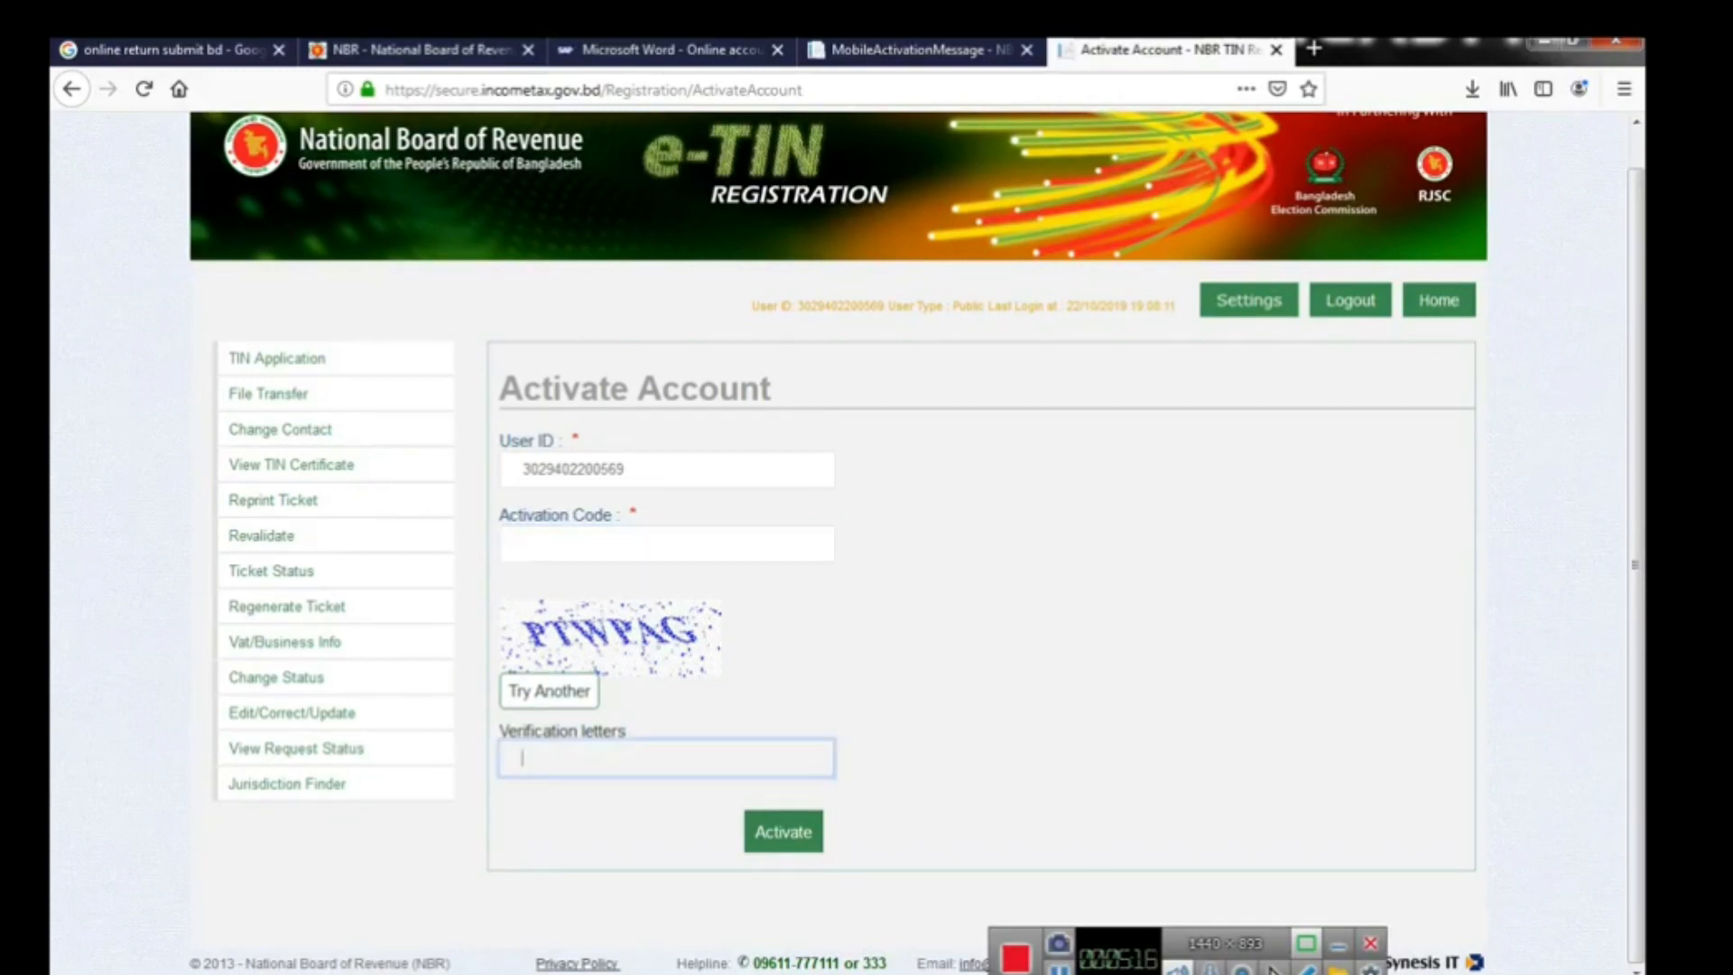
{"action": "left_click", "coordinate": [577, 757]}
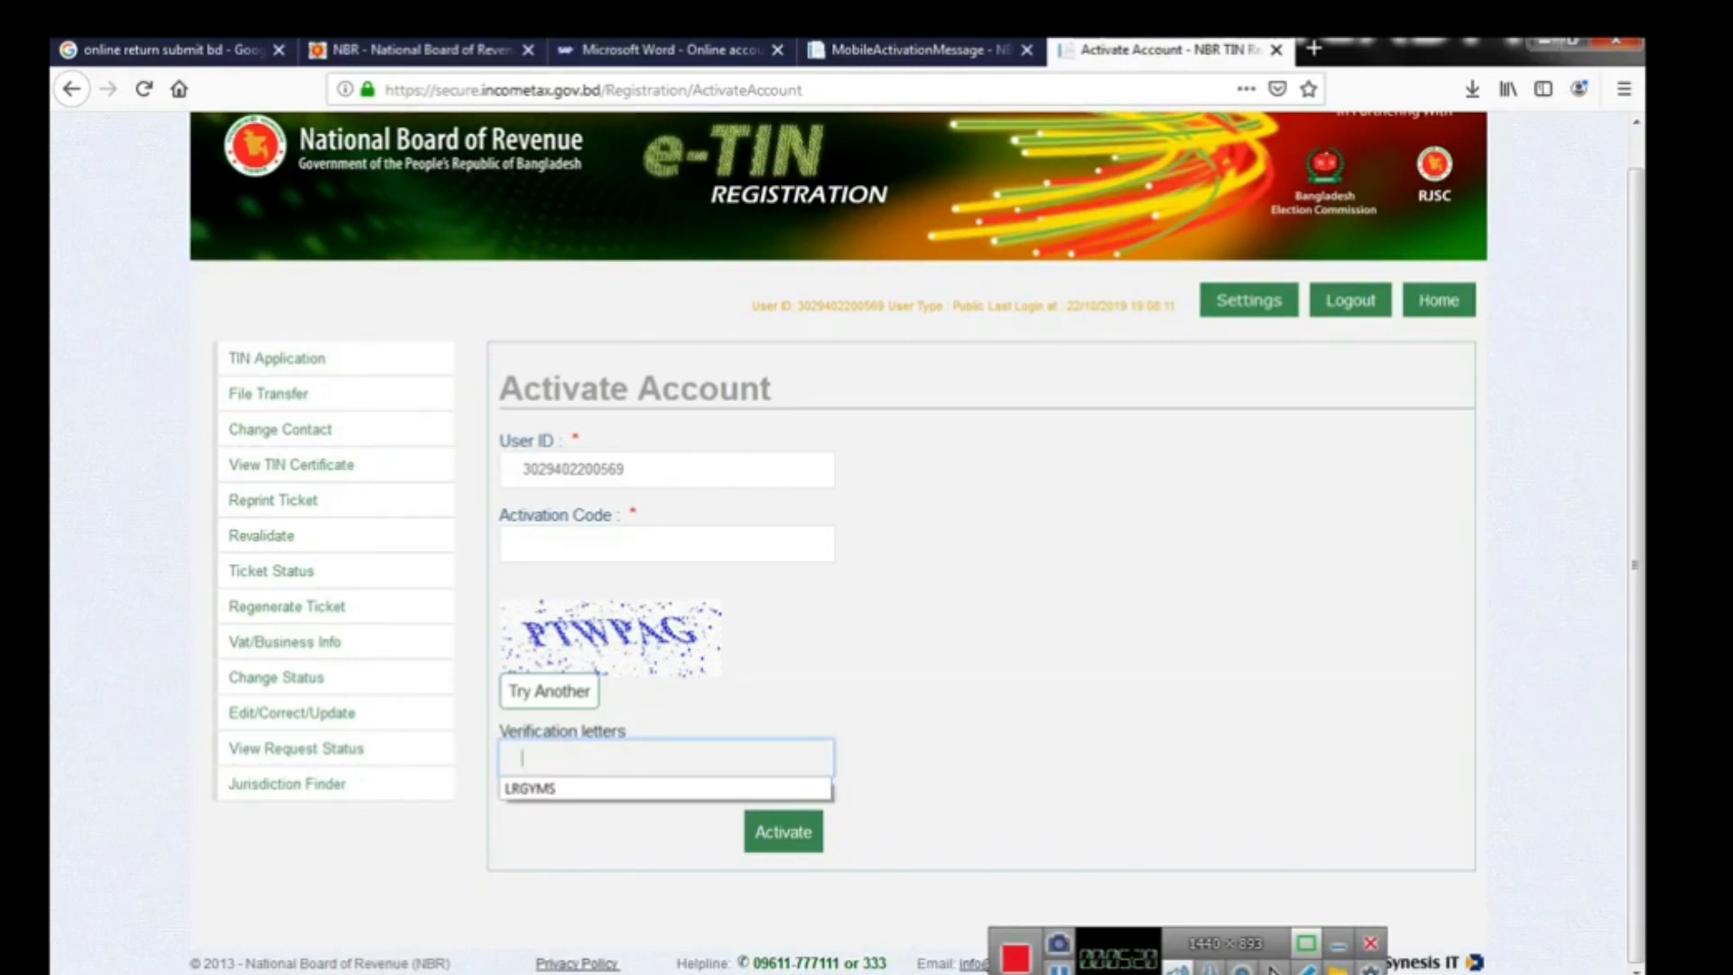
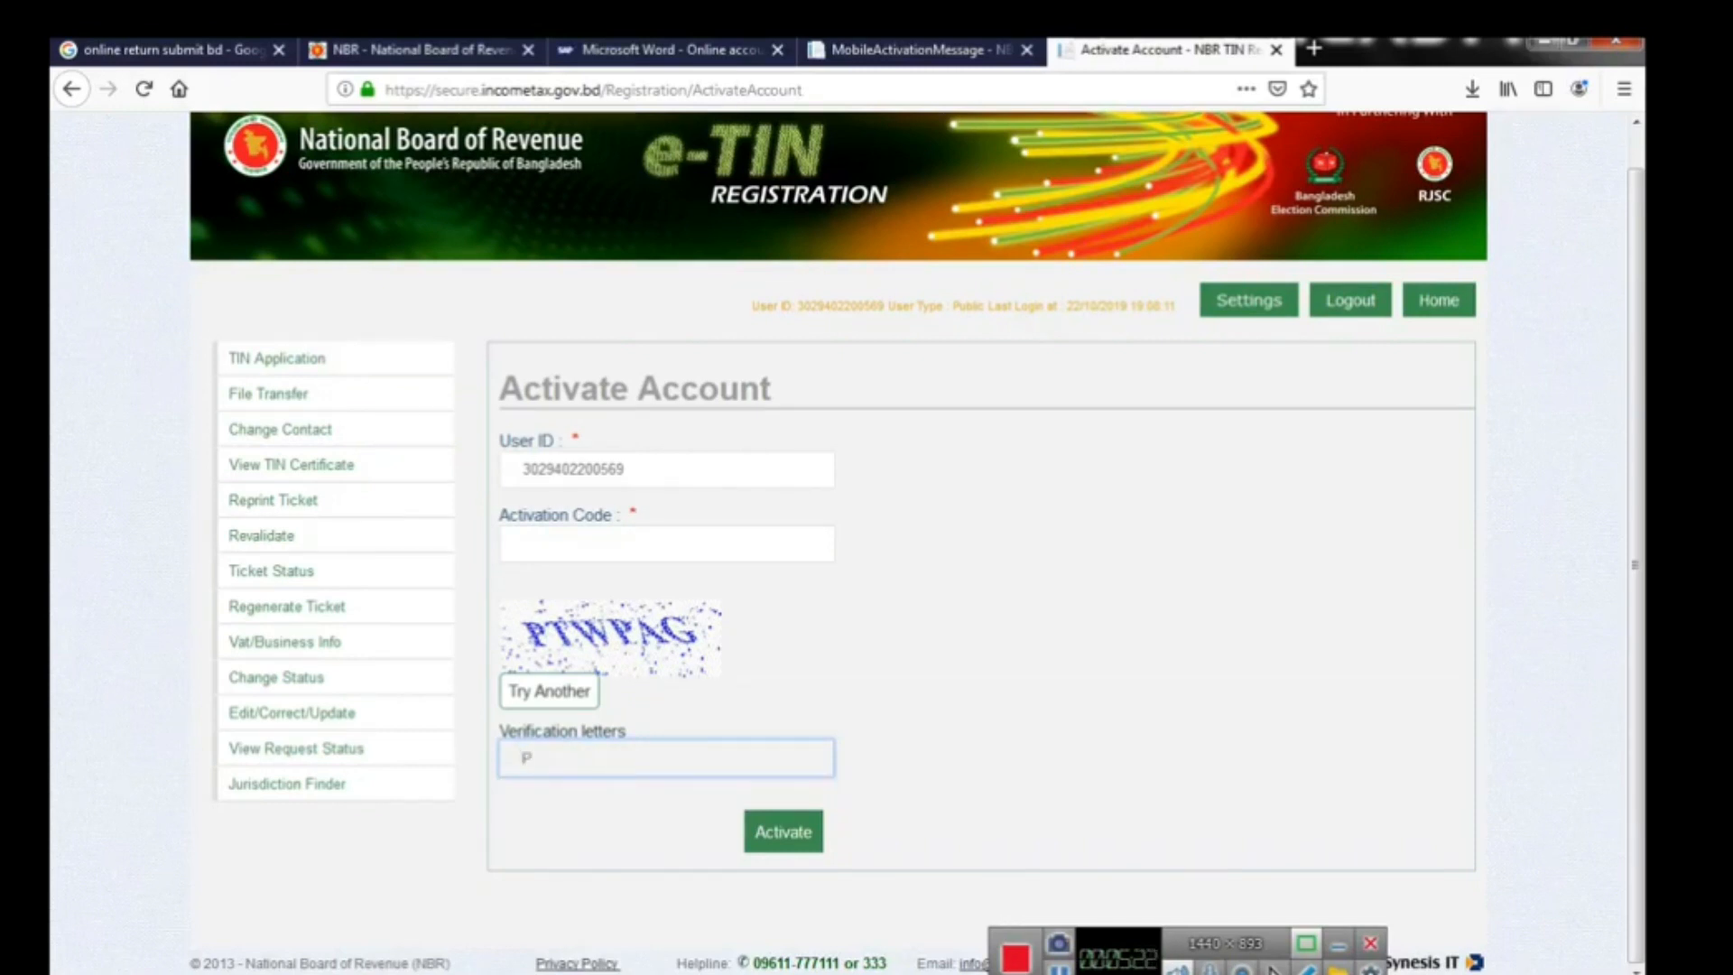
{"action": "left_click", "coordinate": [666, 544]}
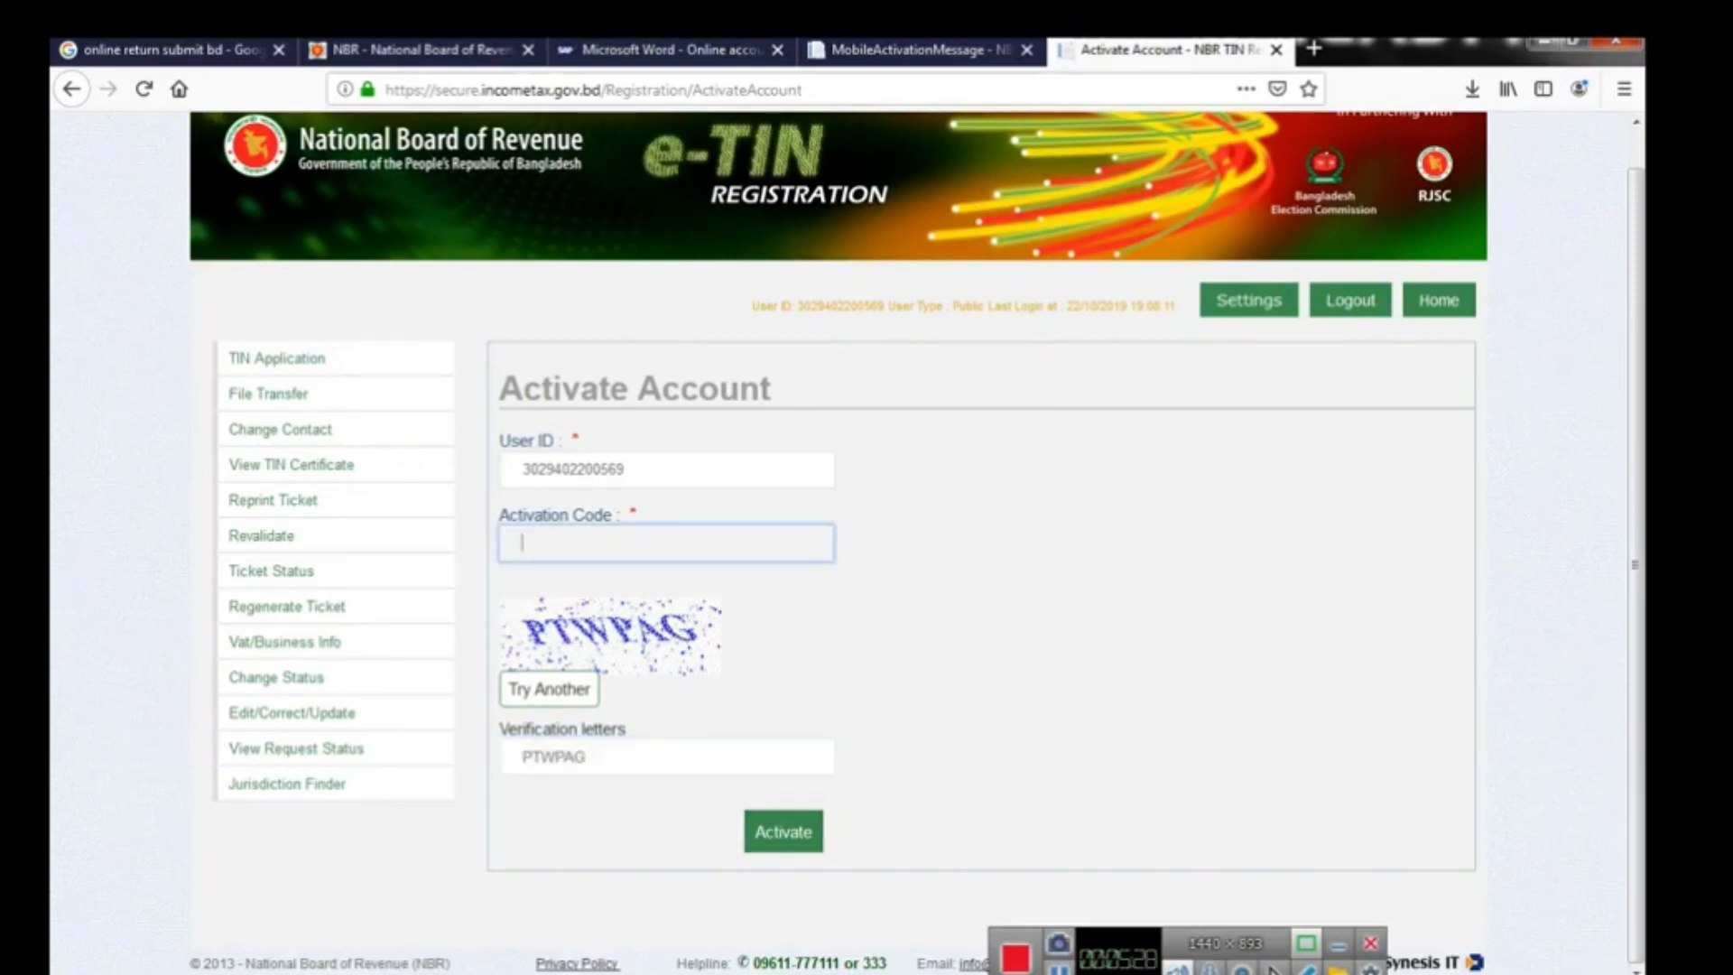
Step: Activate the account, log in with it, and open the TIN Registration / Re-registration form
{"action": "left_click", "coordinate": [912, 50]}
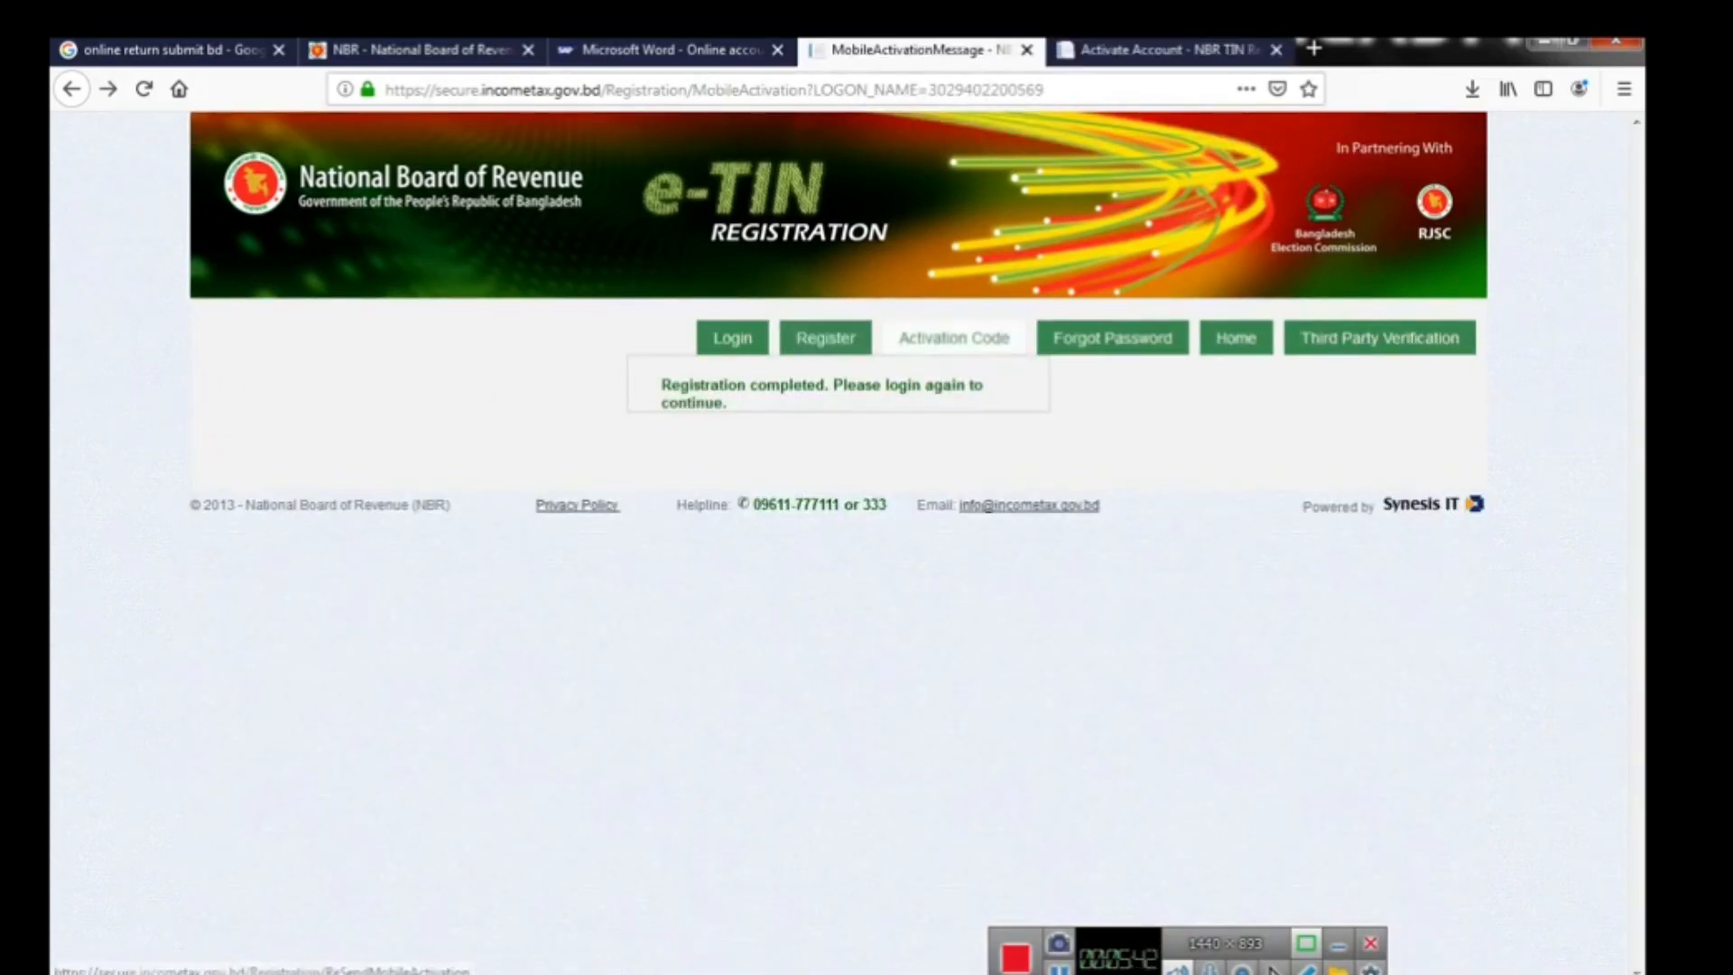
{"action": "left_click", "coordinate": [732, 337]}
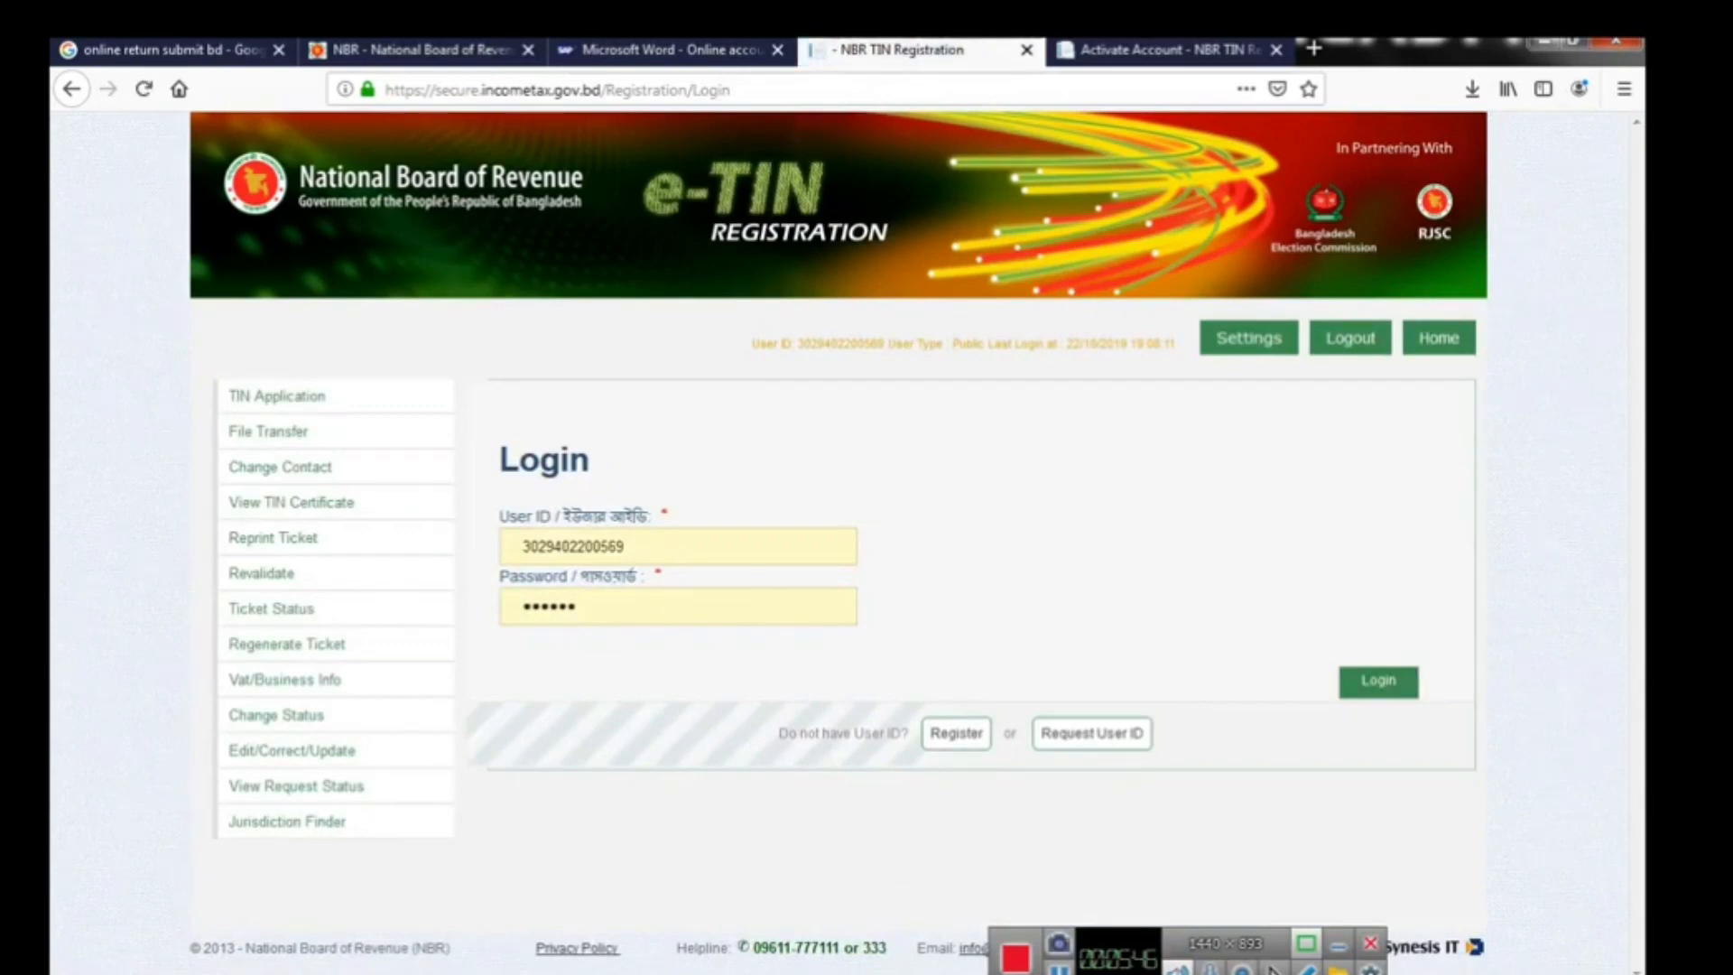
{"action": "left_click", "coordinate": [1378, 682]}
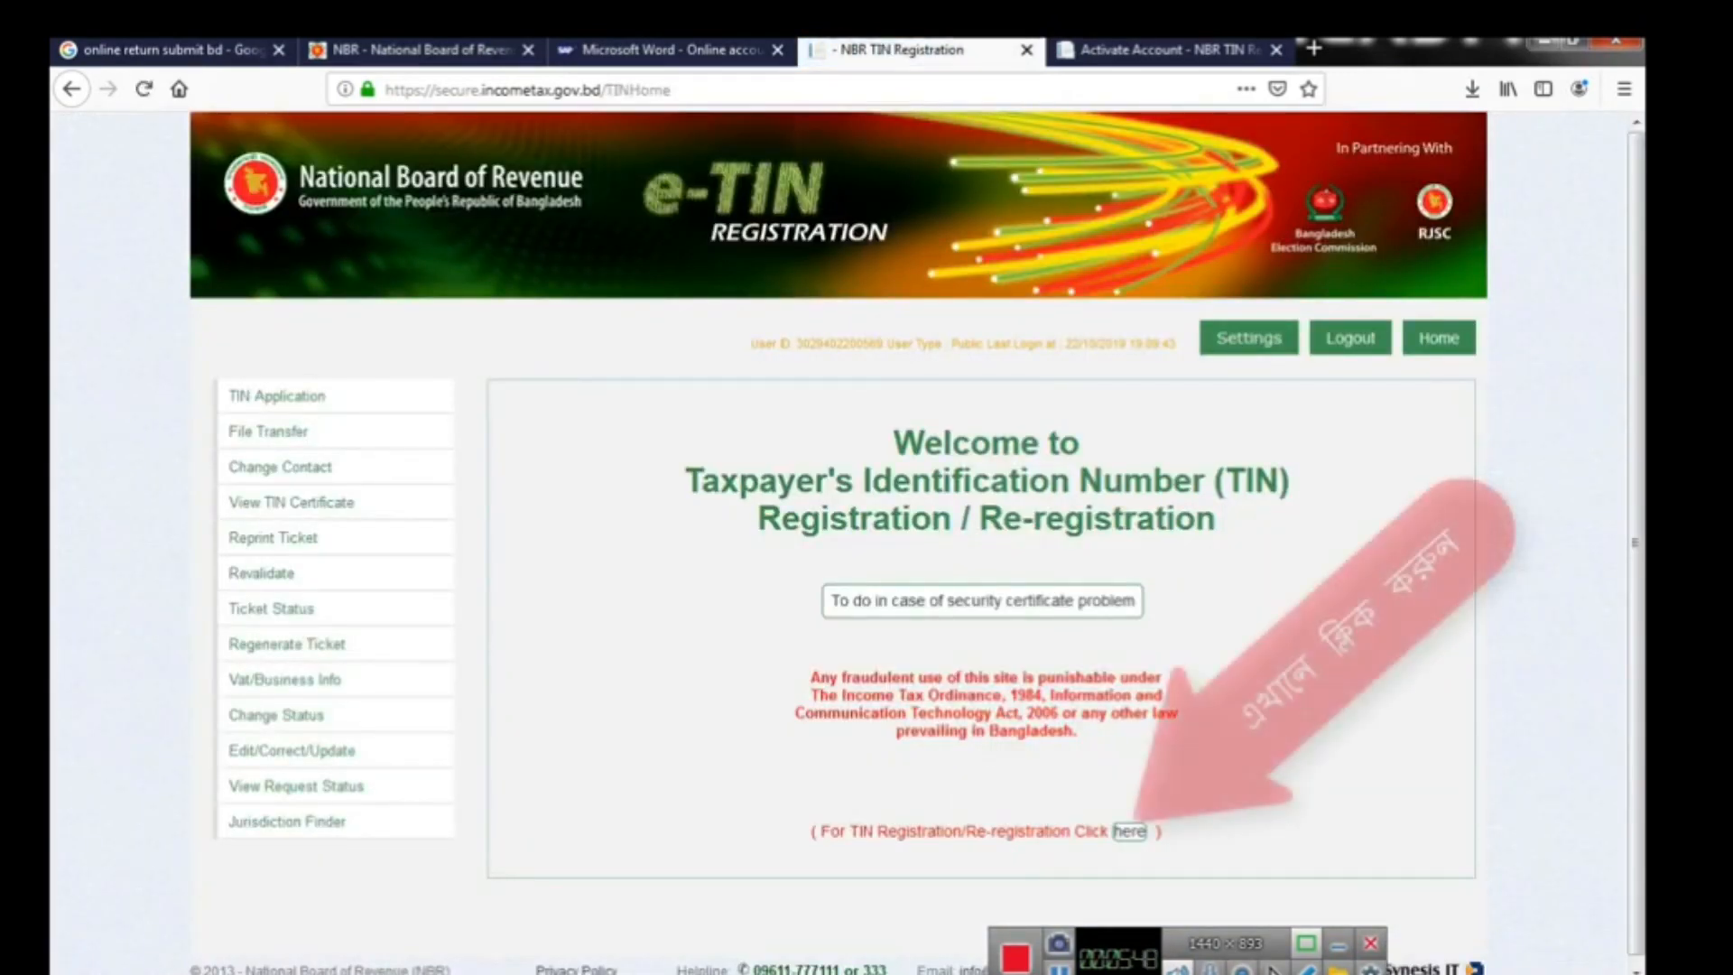
{"action": "left_click", "coordinate": [1129, 831]}
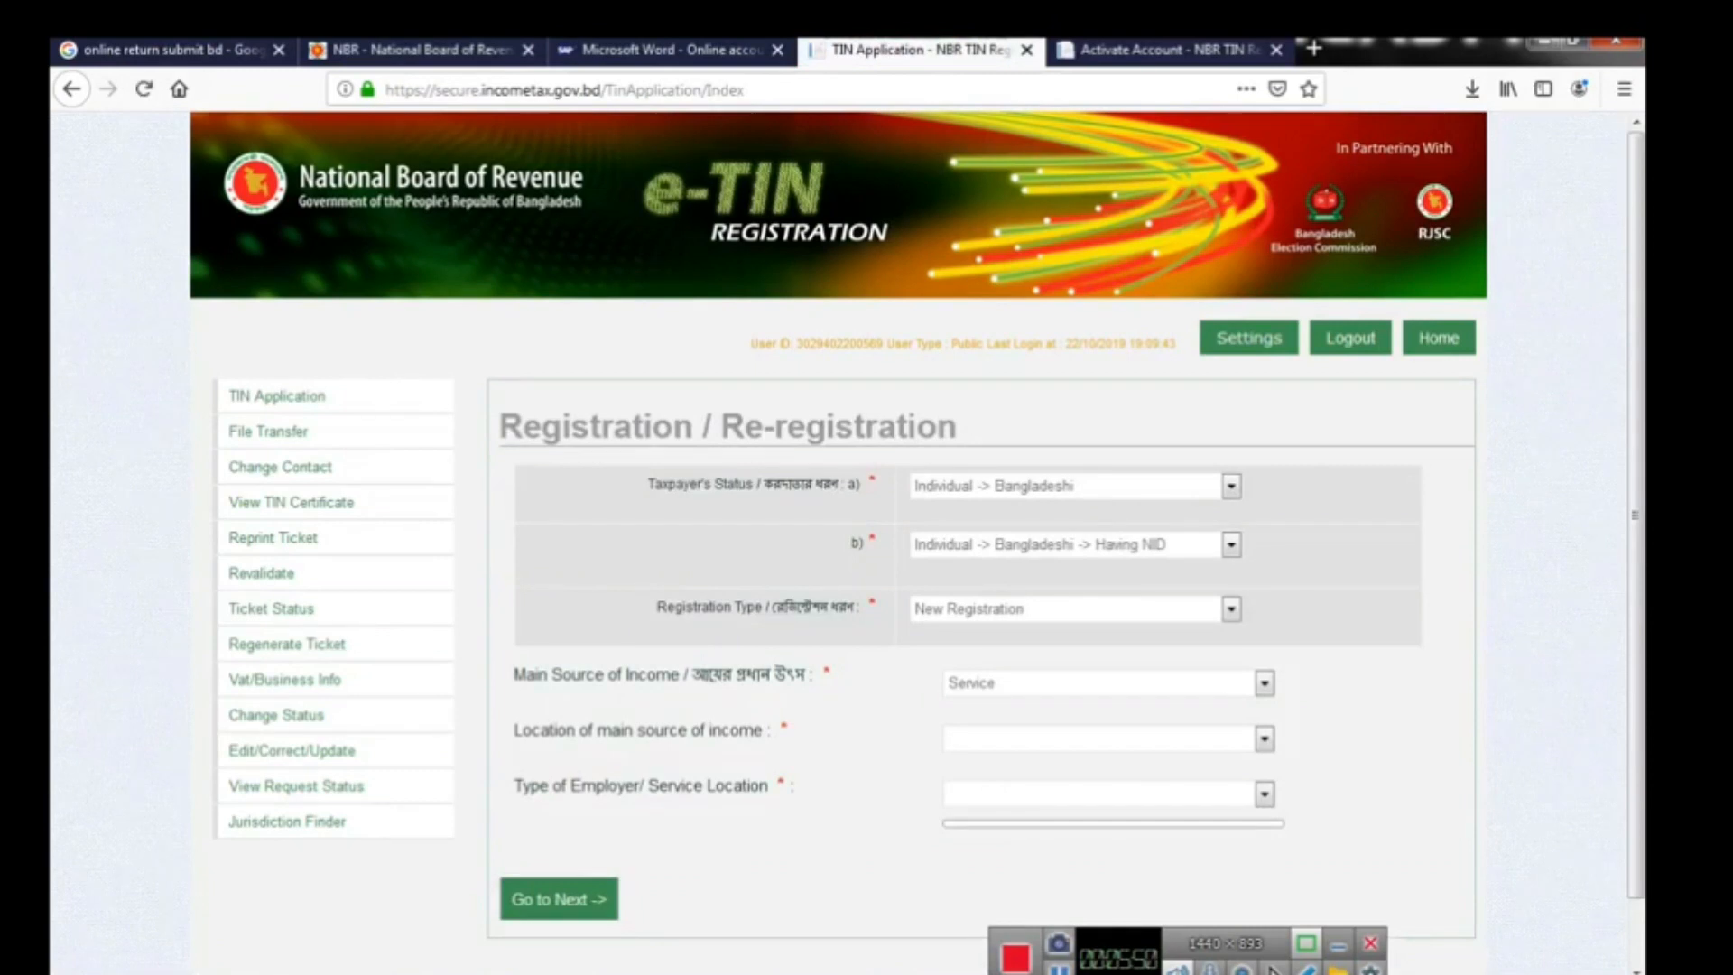
Step: Set taxpayer status to Individual -> Bangladeshi and main income source to Others
{"action": "left_click", "coordinate": [1230, 486]}
{"action": "key", "text": "Return"}
{"action": "key", "text": "Tab"}
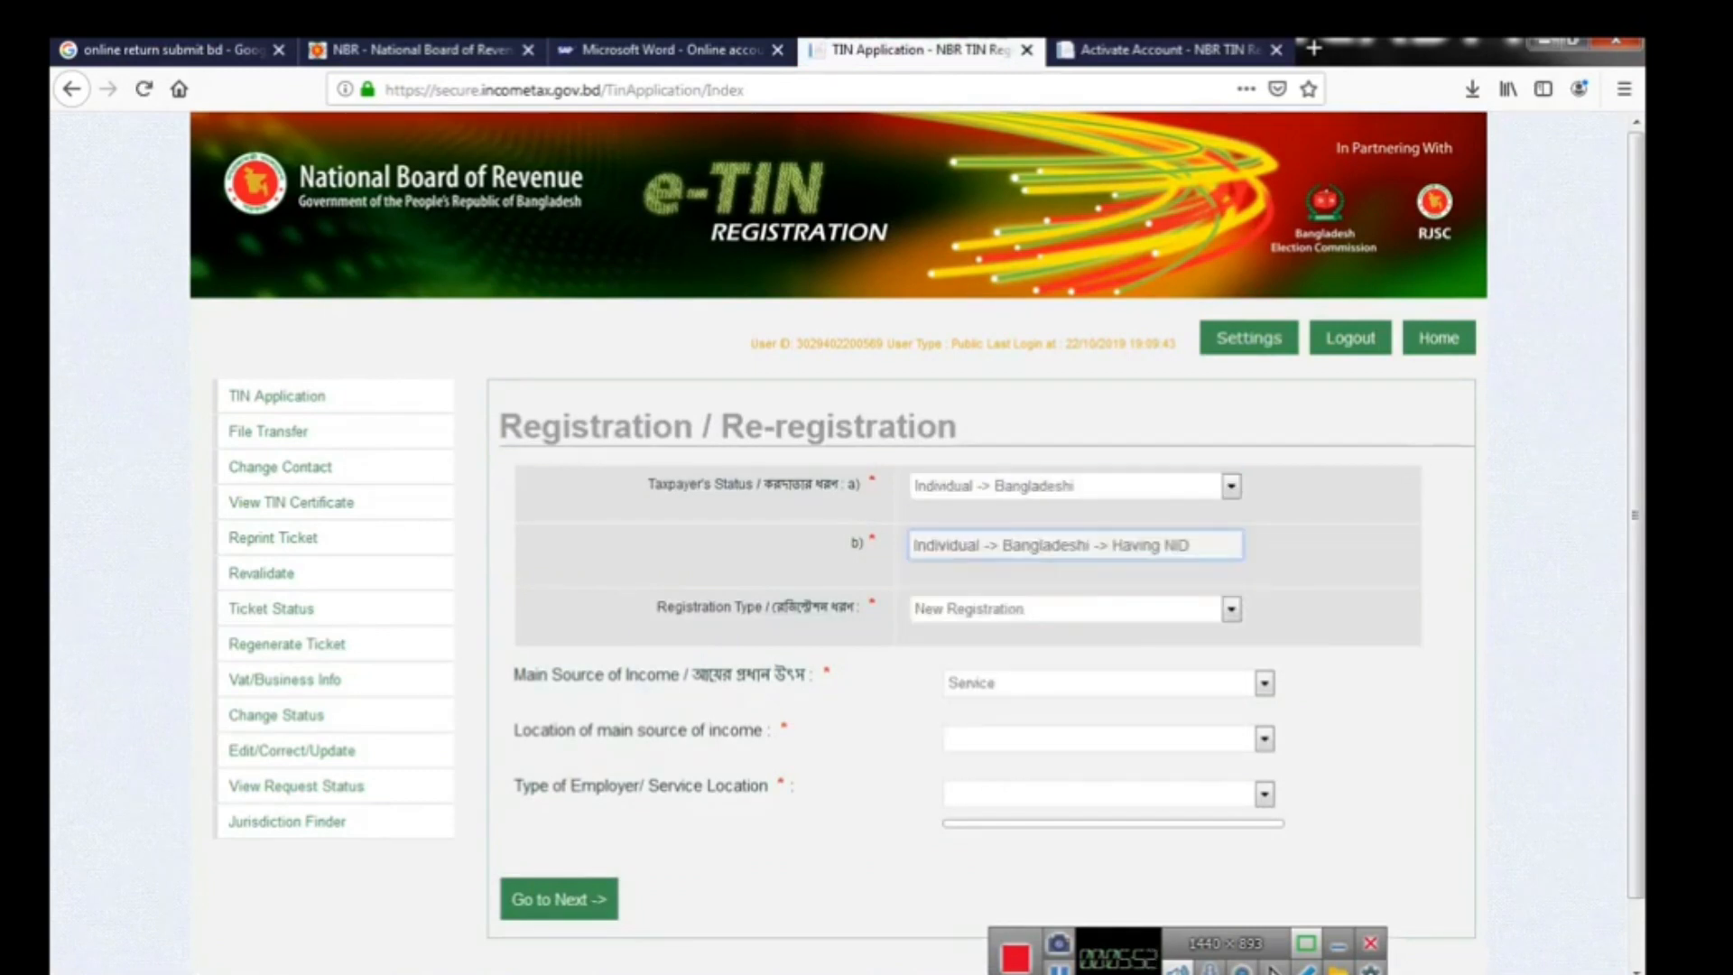
{"action": "key", "text": "Tab"}
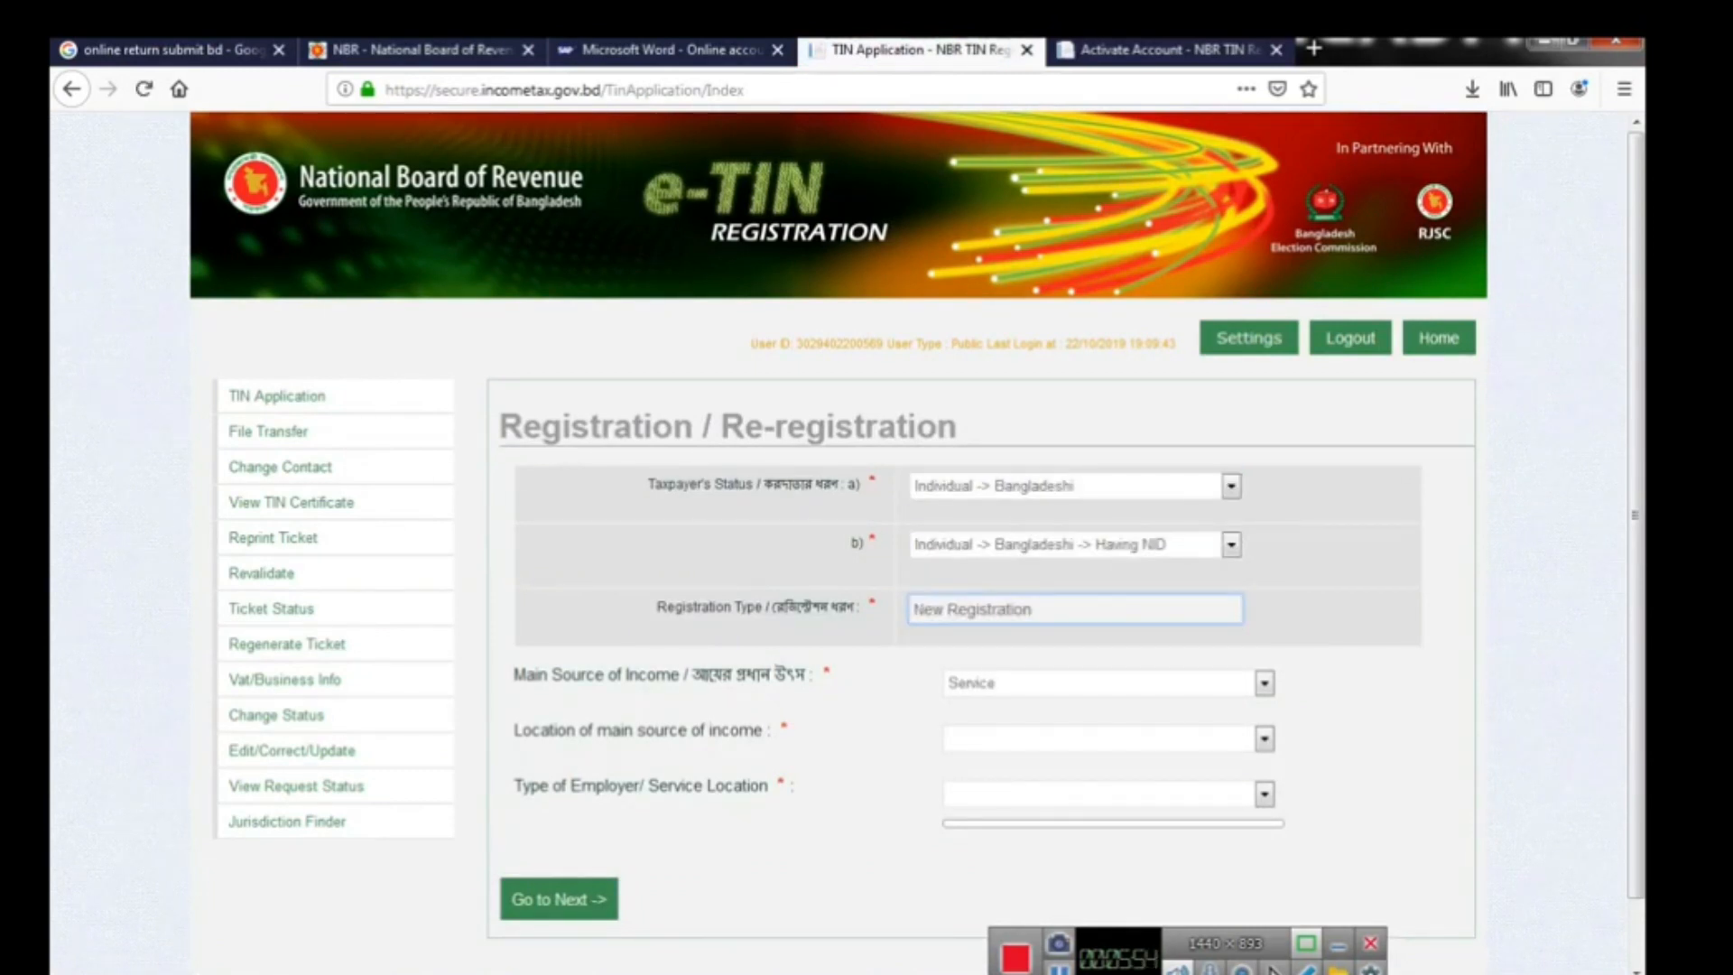
{"action": "key", "text": "Tab"}
{"action": "key", "text": "Down"}
{"action": "key", "text": "Down"}
{"action": "key", "text": "Down"}
{"action": "key", "text": "Return"}
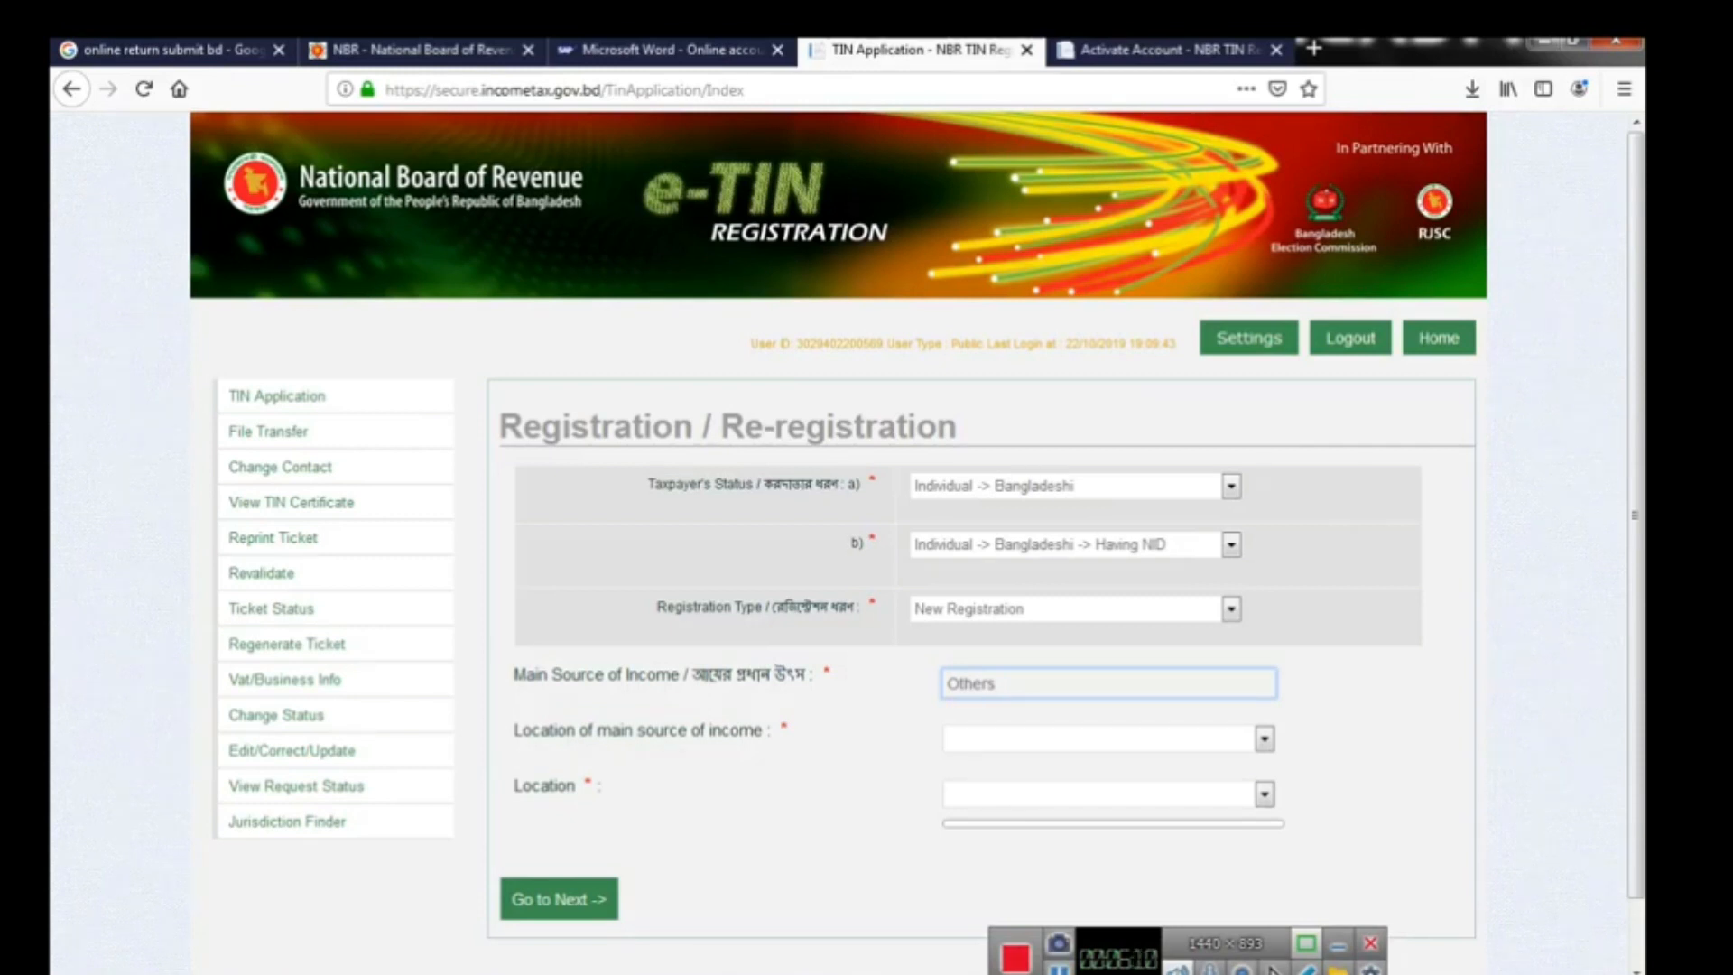
Step: Set the income location to Feni, Sona Gazi Upazila, and continue to Basic Information
{"action": "left_click", "coordinate": [1263, 739]}
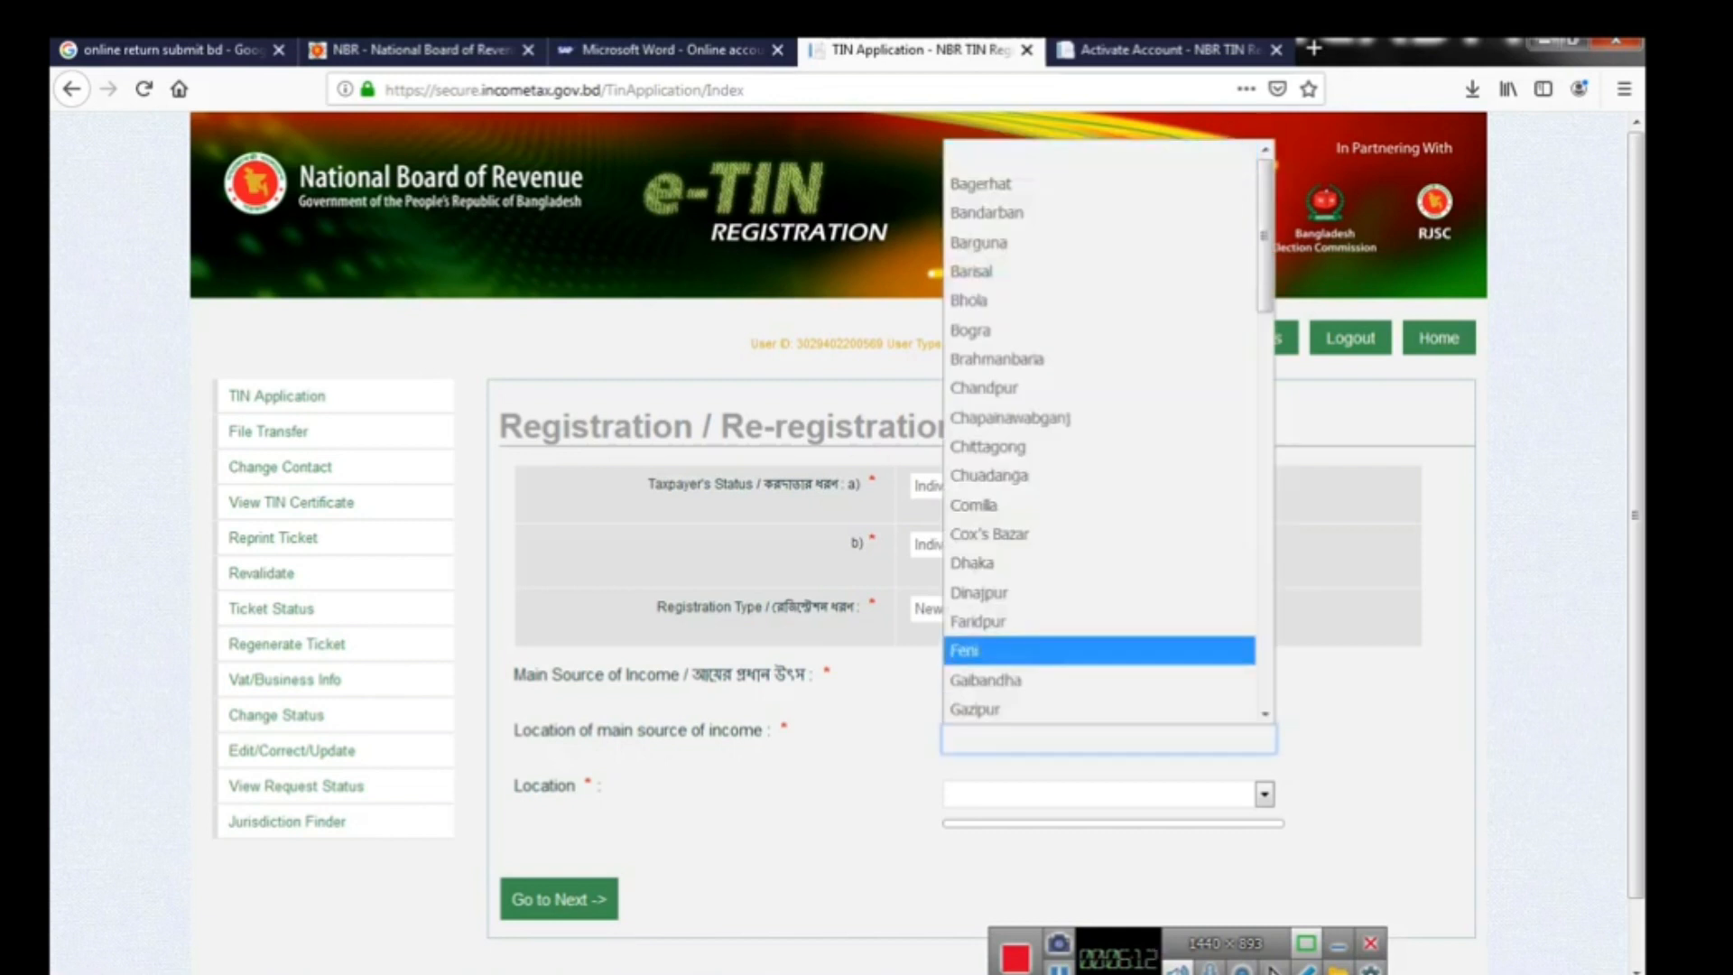
{"action": "left_click", "coordinate": [966, 651]}
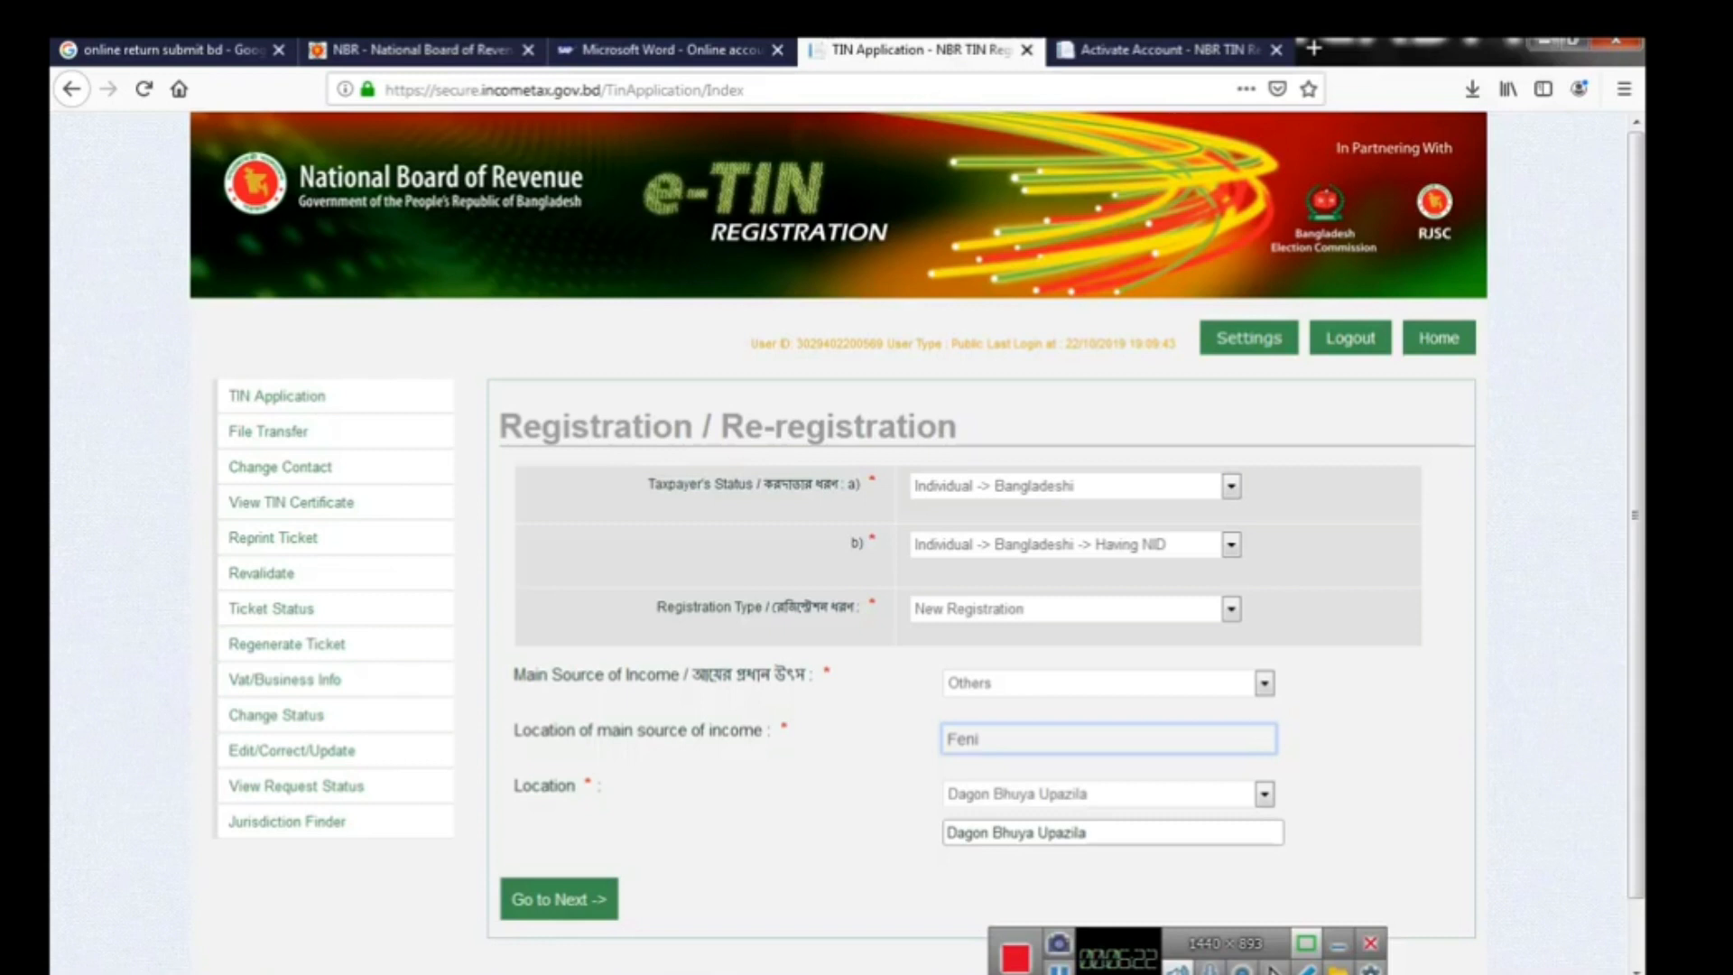
{"action": "left_click", "coordinate": [1263, 794]}
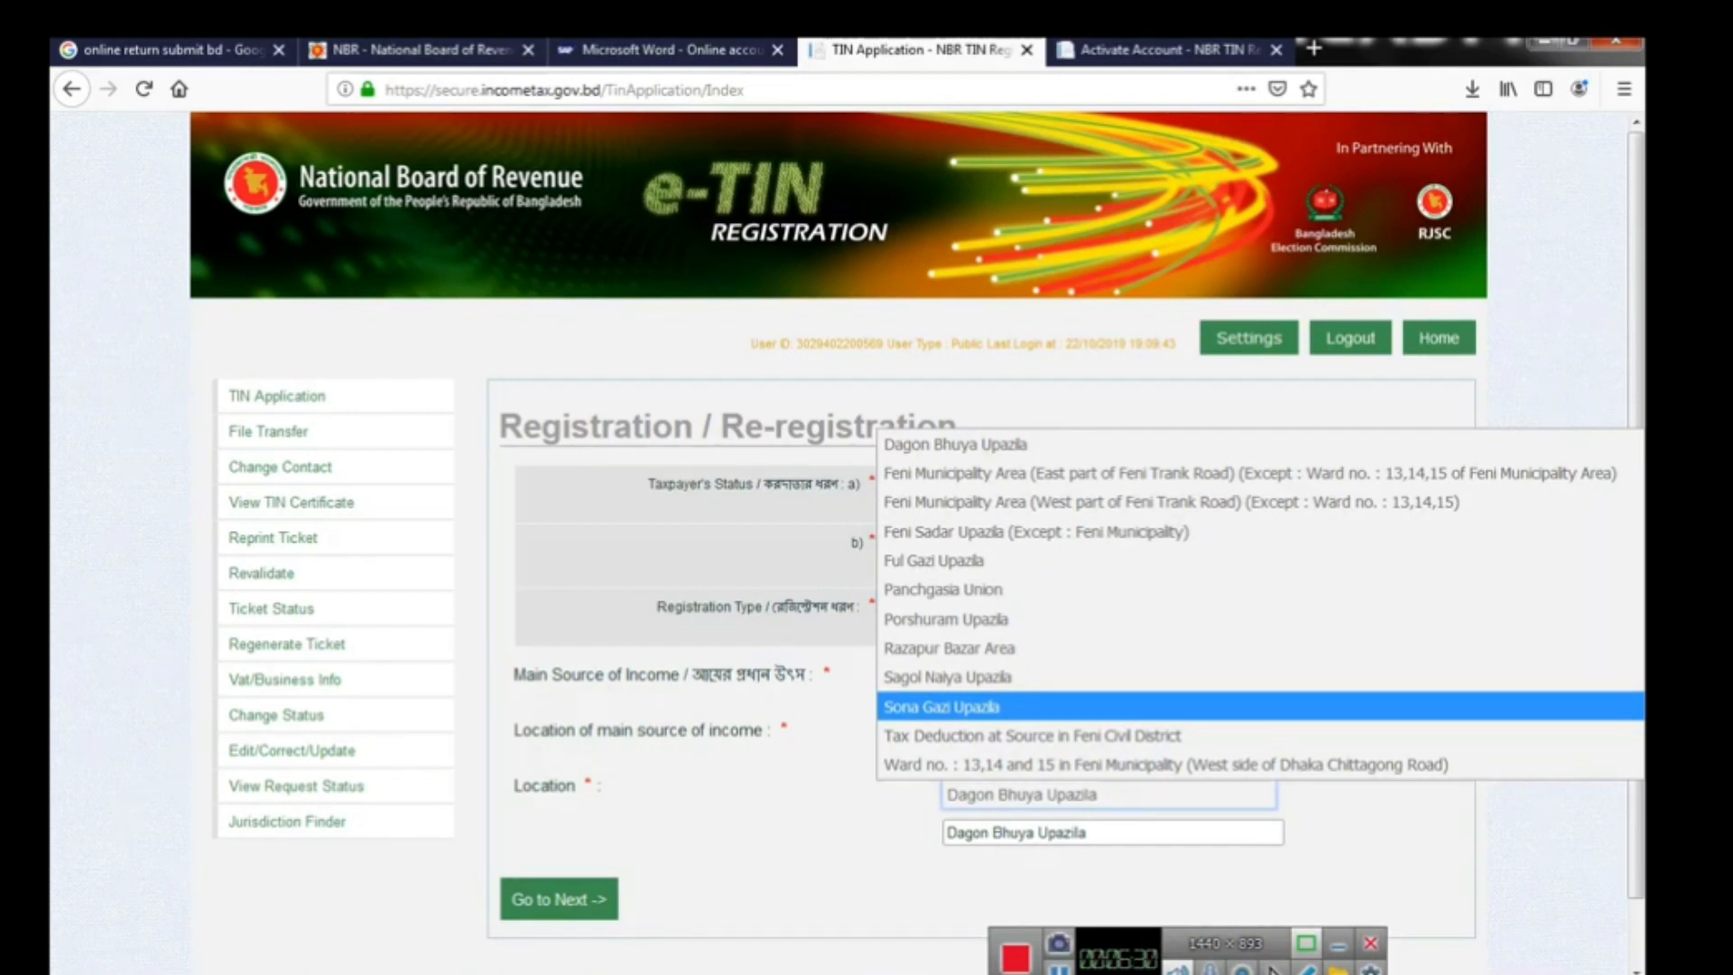
{"action": "left_click", "coordinate": [984, 706]}
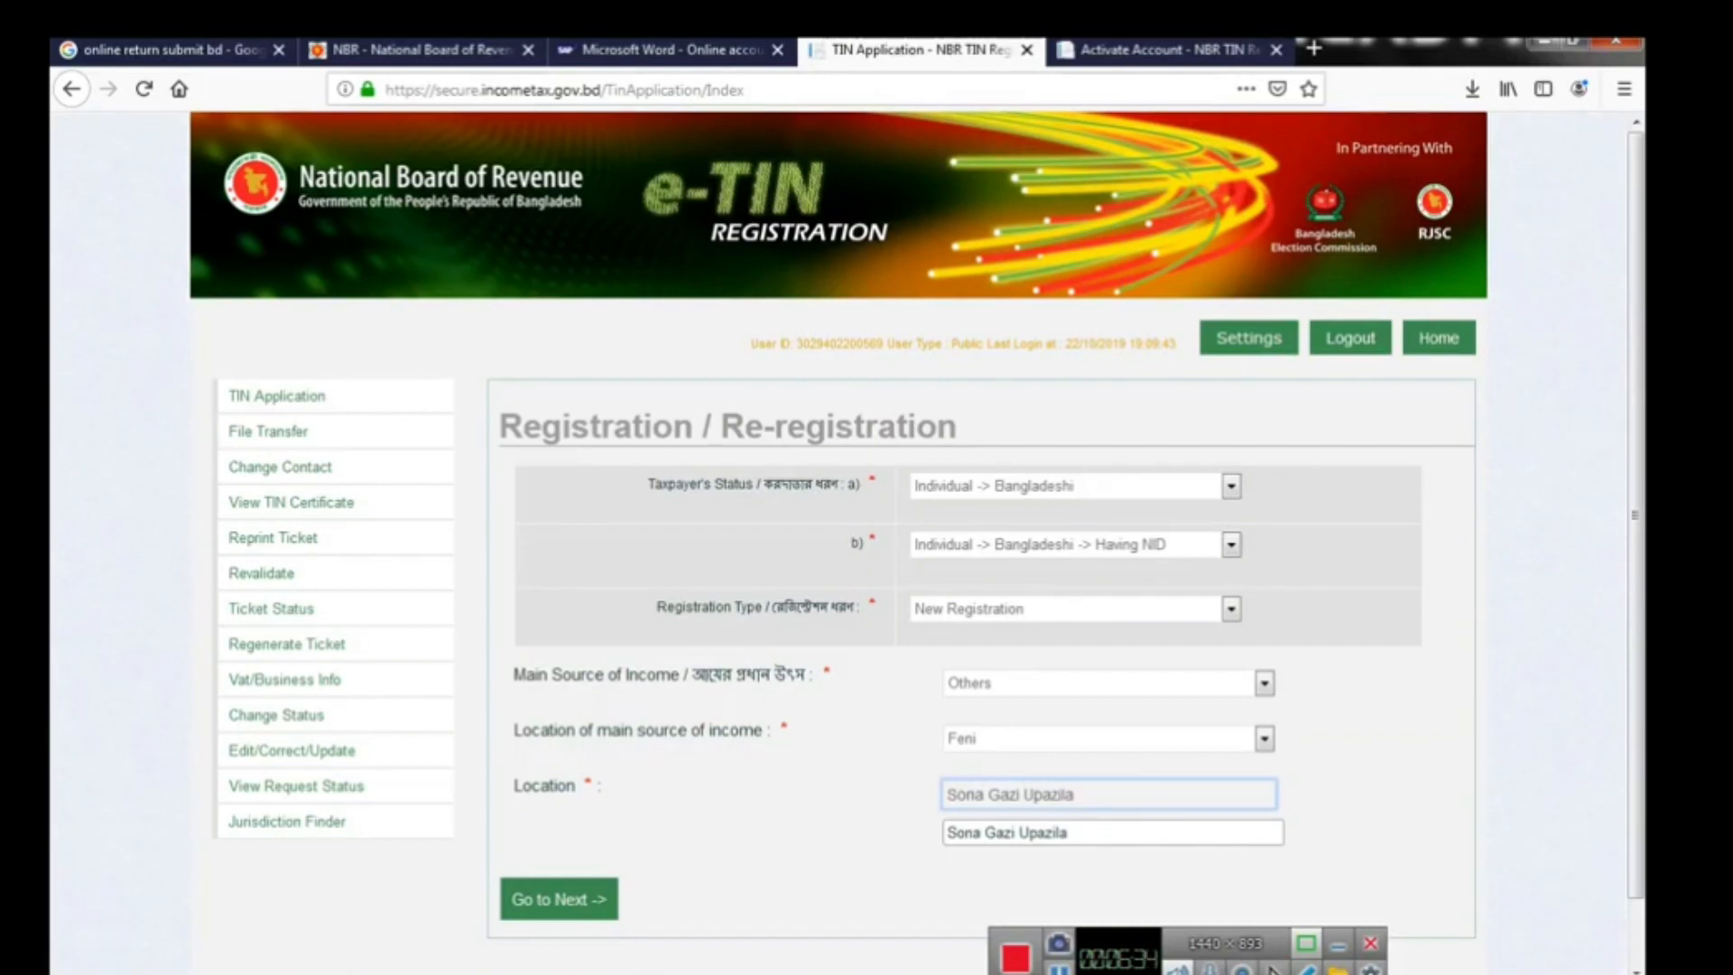
{"action": "left_click", "coordinate": [560, 899]}
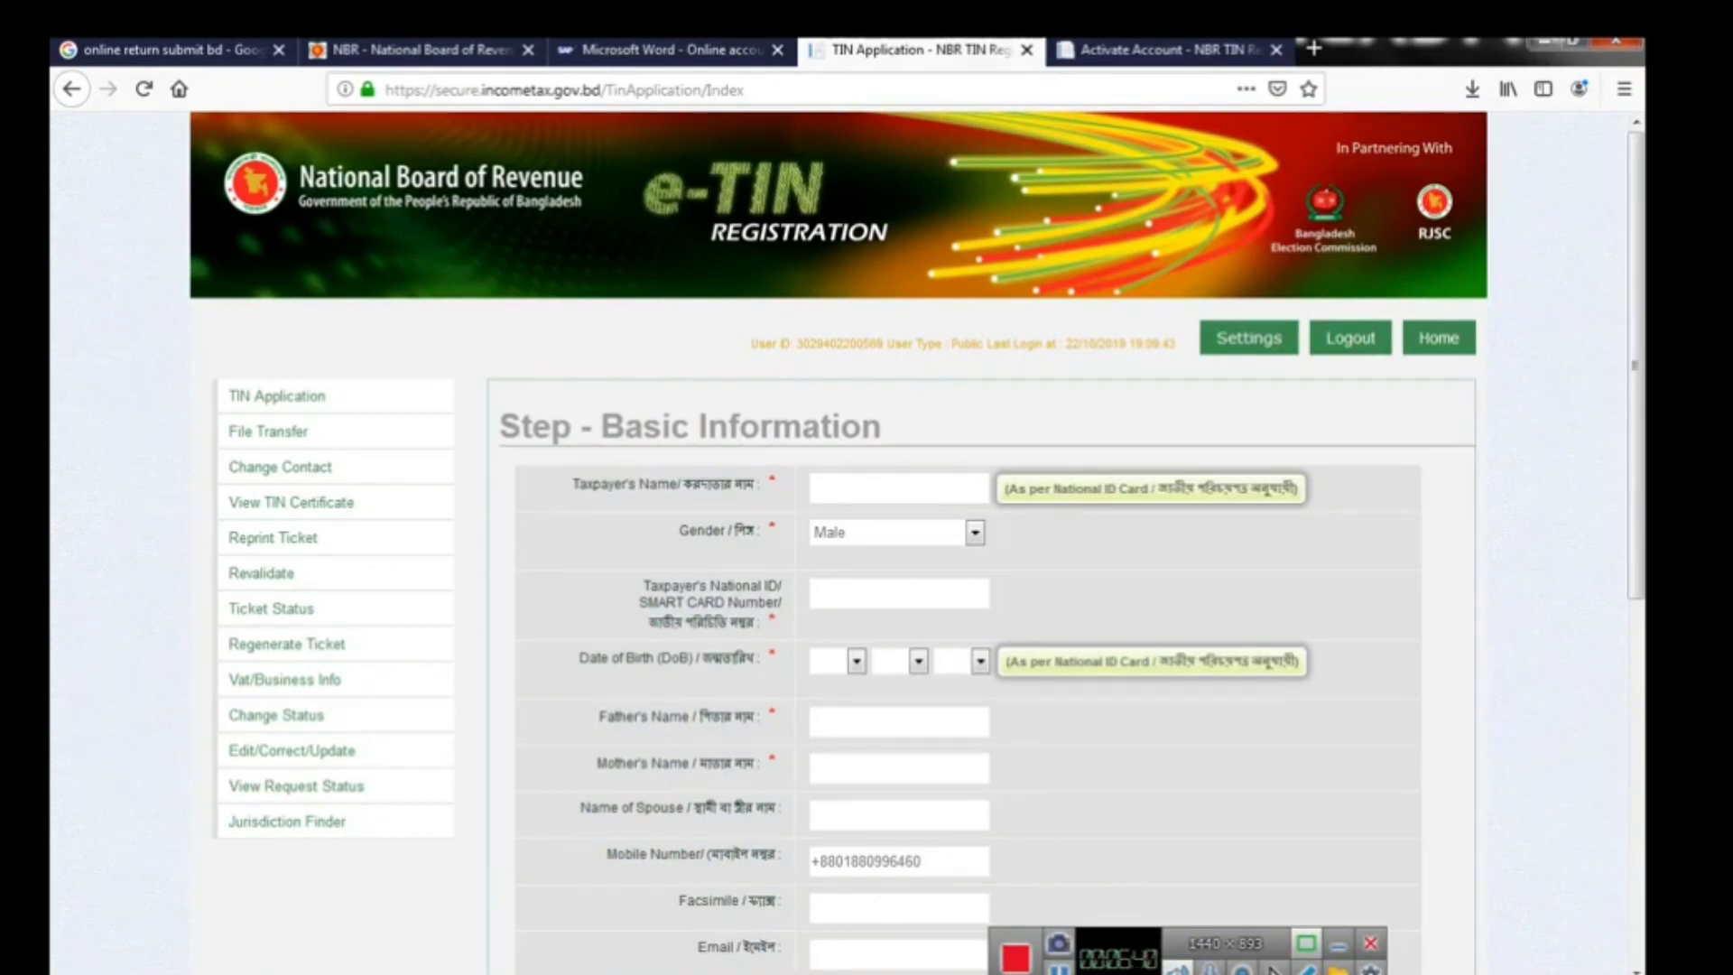
Step: Enter the taxpayer's name, correcting a typo along the way
{"action": "left_click", "coordinate": [898, 489]}
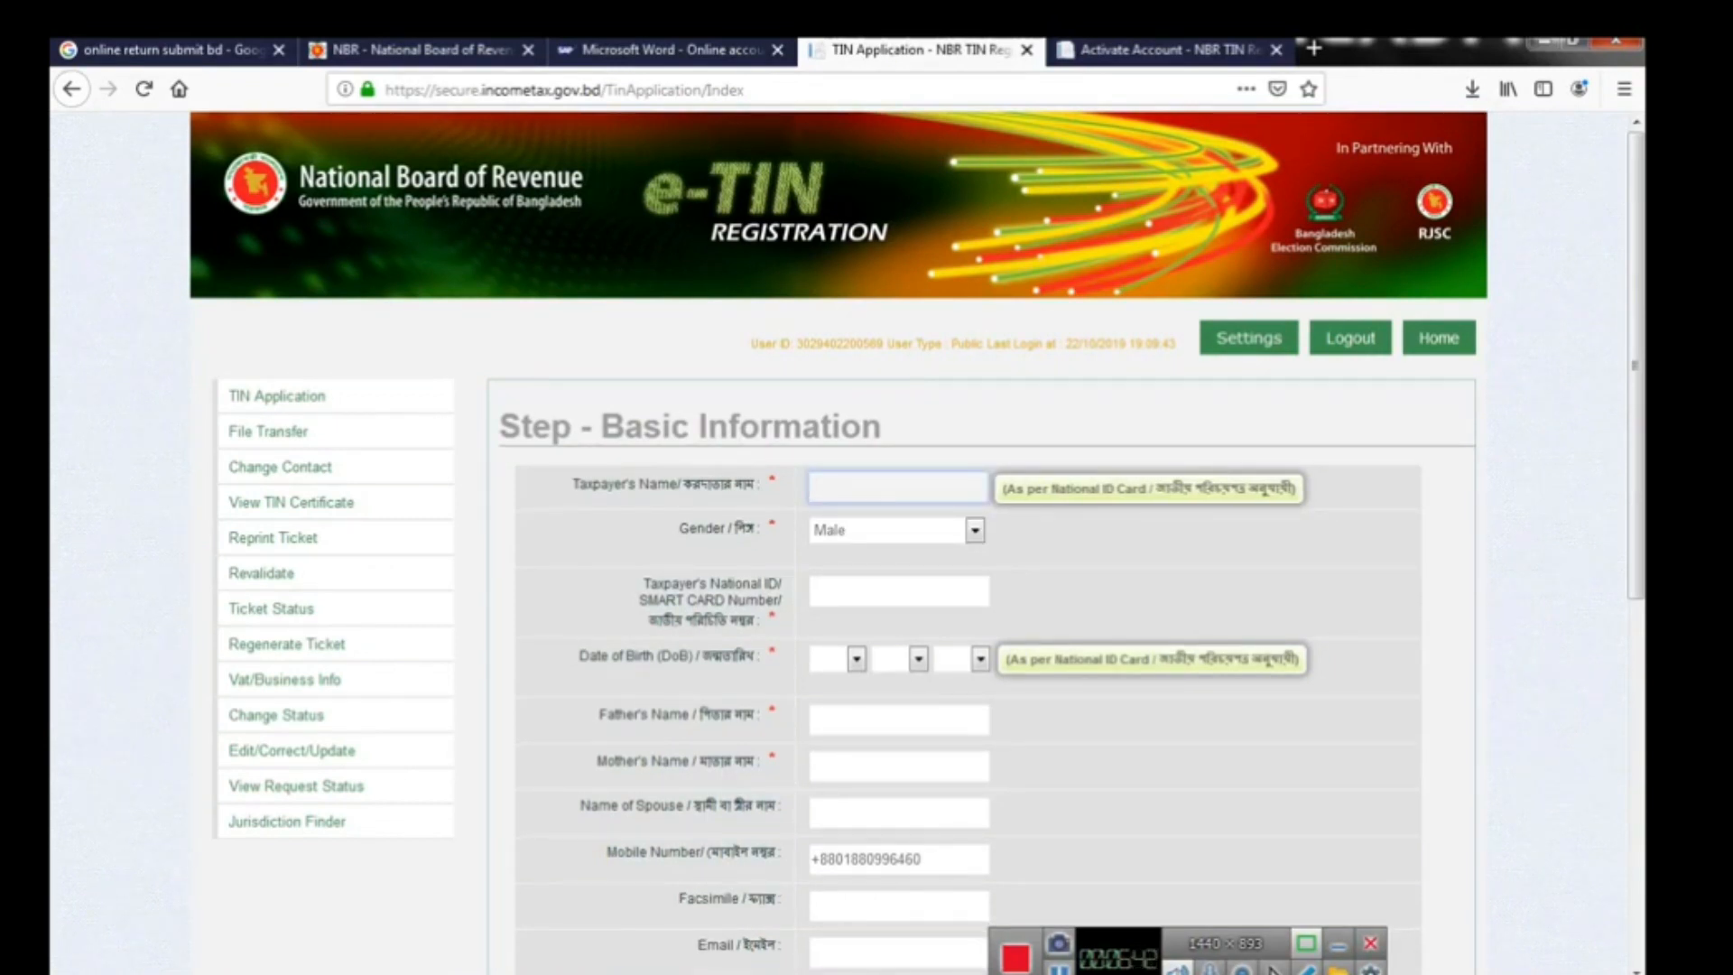
{"action": "type", "text": "an"}
{"action": "key", "text": "BackSpace"}
{"action": "key", "text": "BackSpace"}
{"action": "type", "text": "AB"}
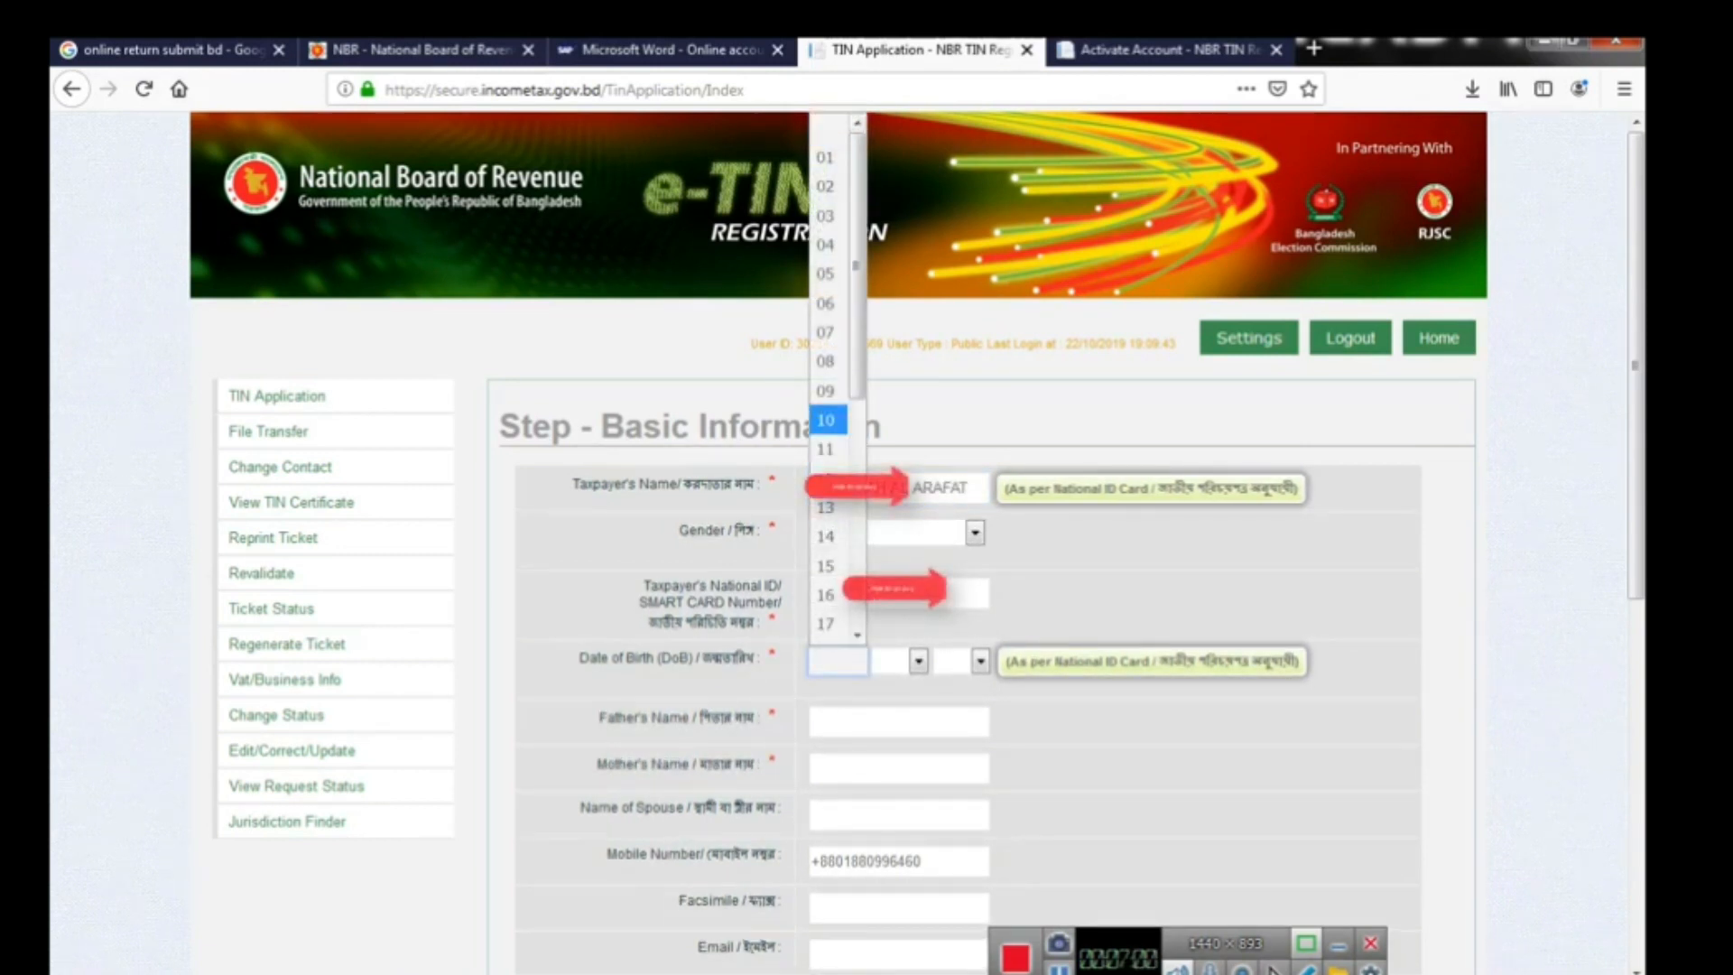
{"action": "scroll", "coordinate": [826, 566], "scroll_direction": "down", "scroll_amount": 3}
Step: Set the date of birth to day 20, month 12, year 1889
{"action": "left_click", "coordinate": [826, 449]}
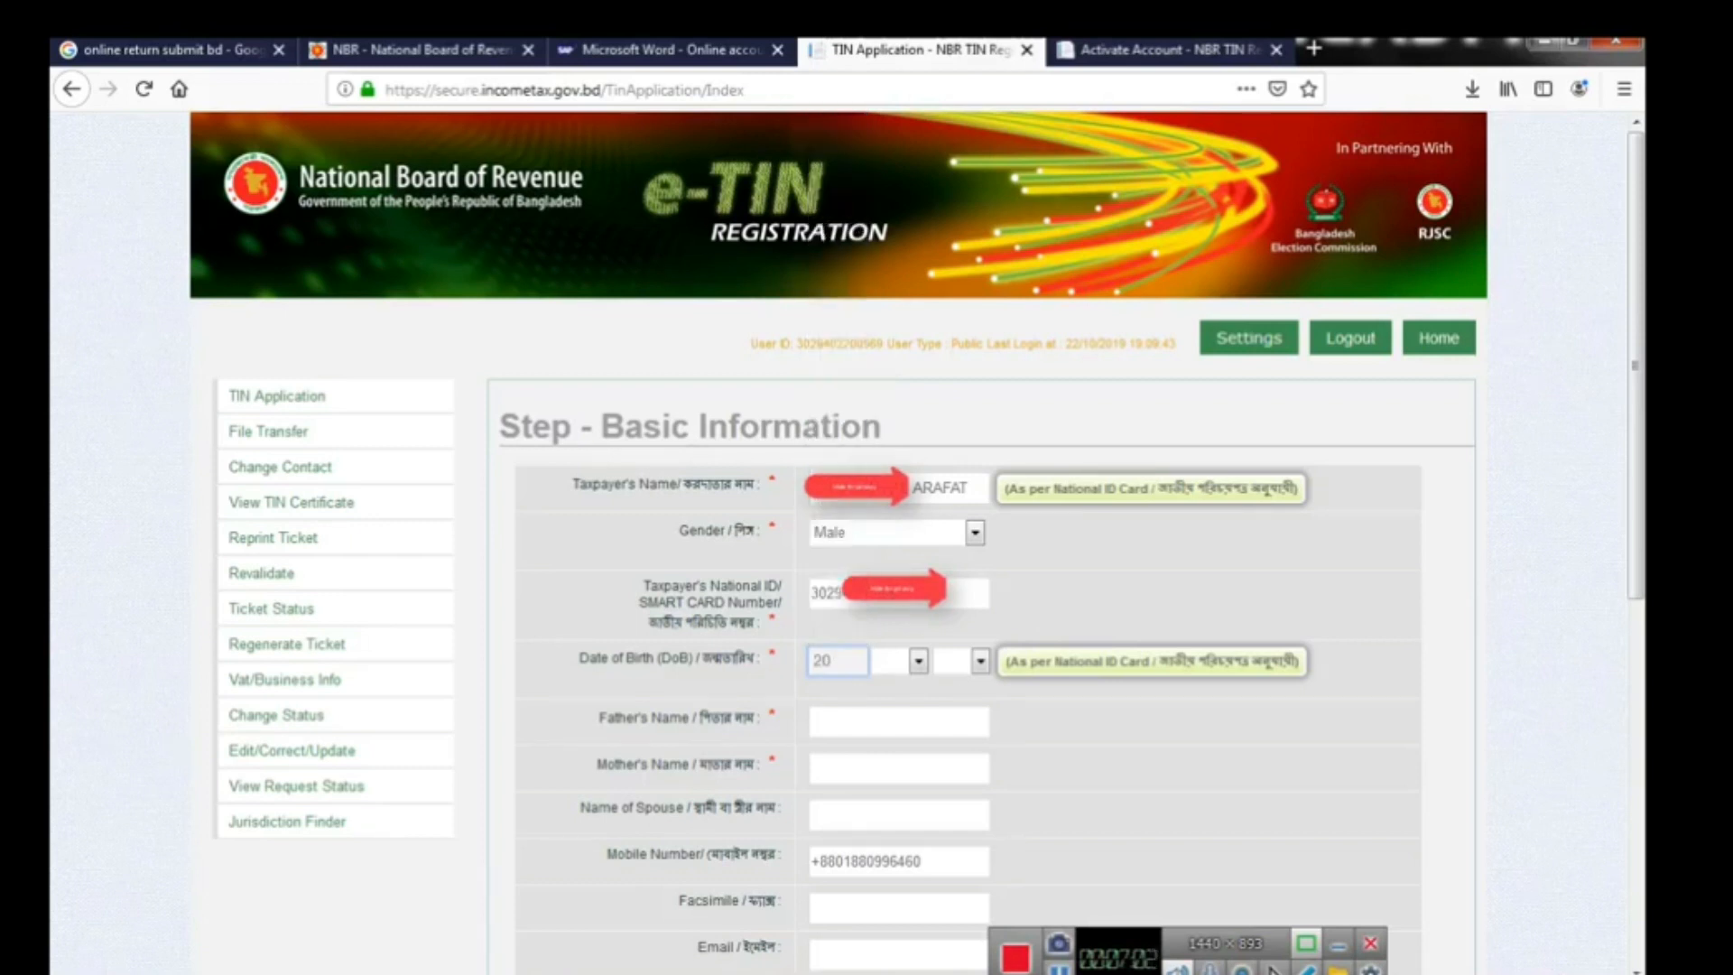
{"action": "left_click", "coordinate": [918, 662]}
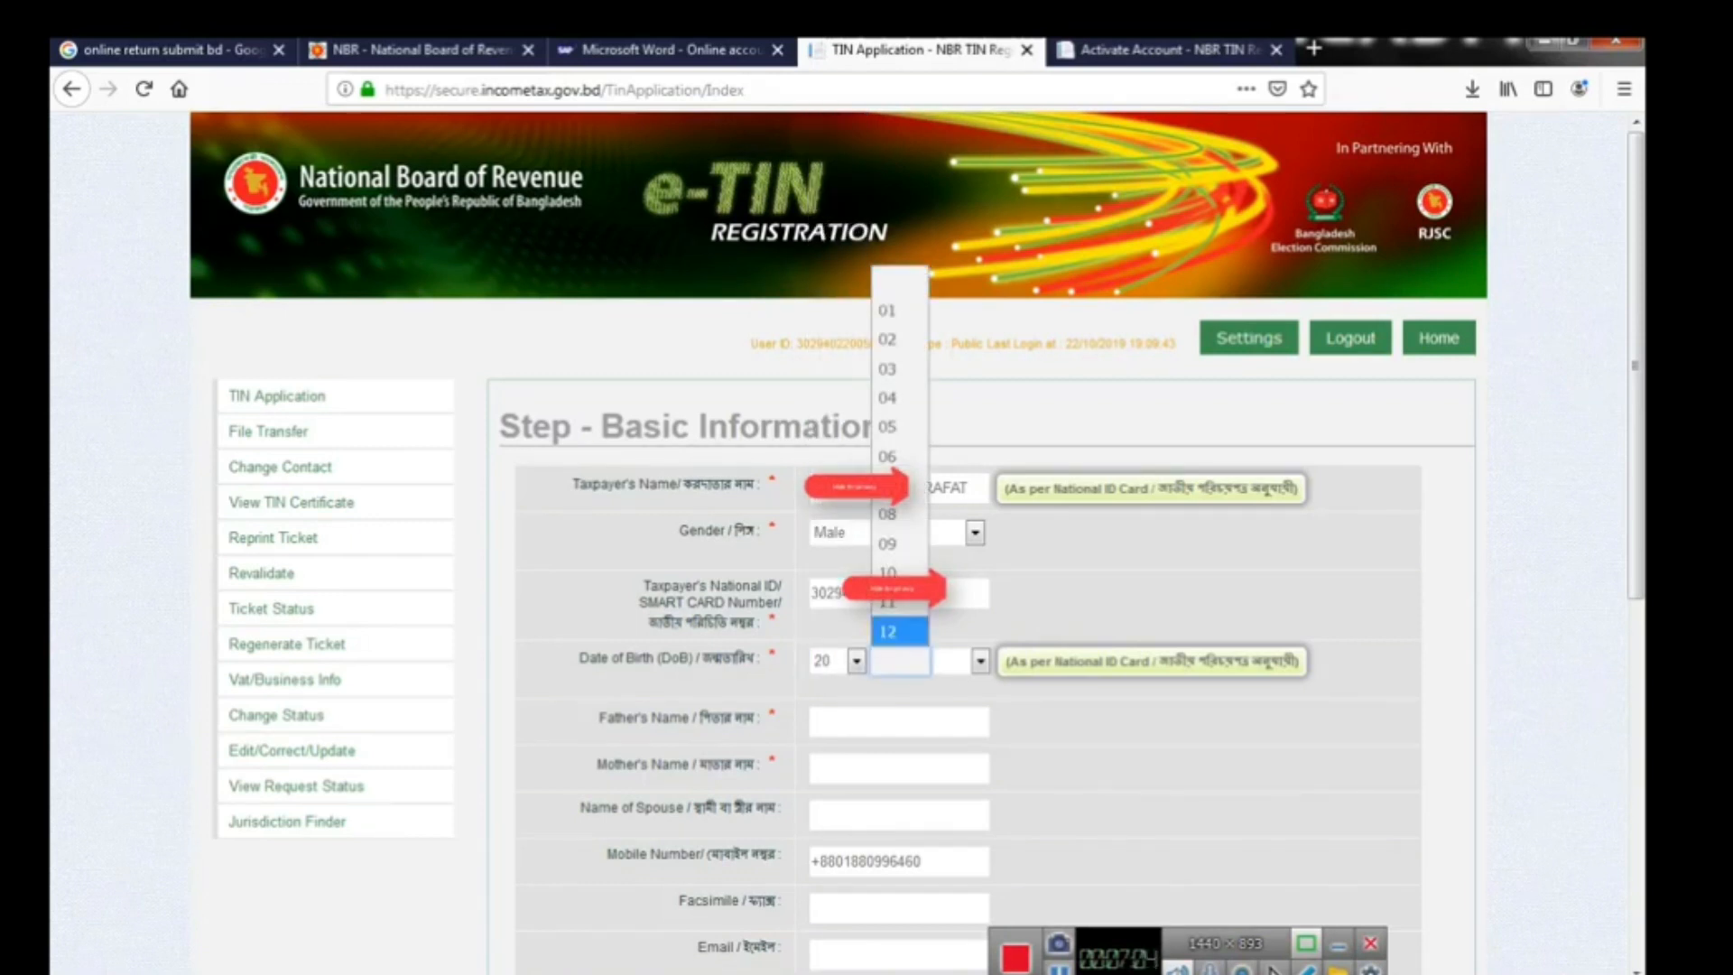
{"action": "left_click", "coordinate": [887, 632]}
{"action": "left_click", "coordinate": [980, 662]}
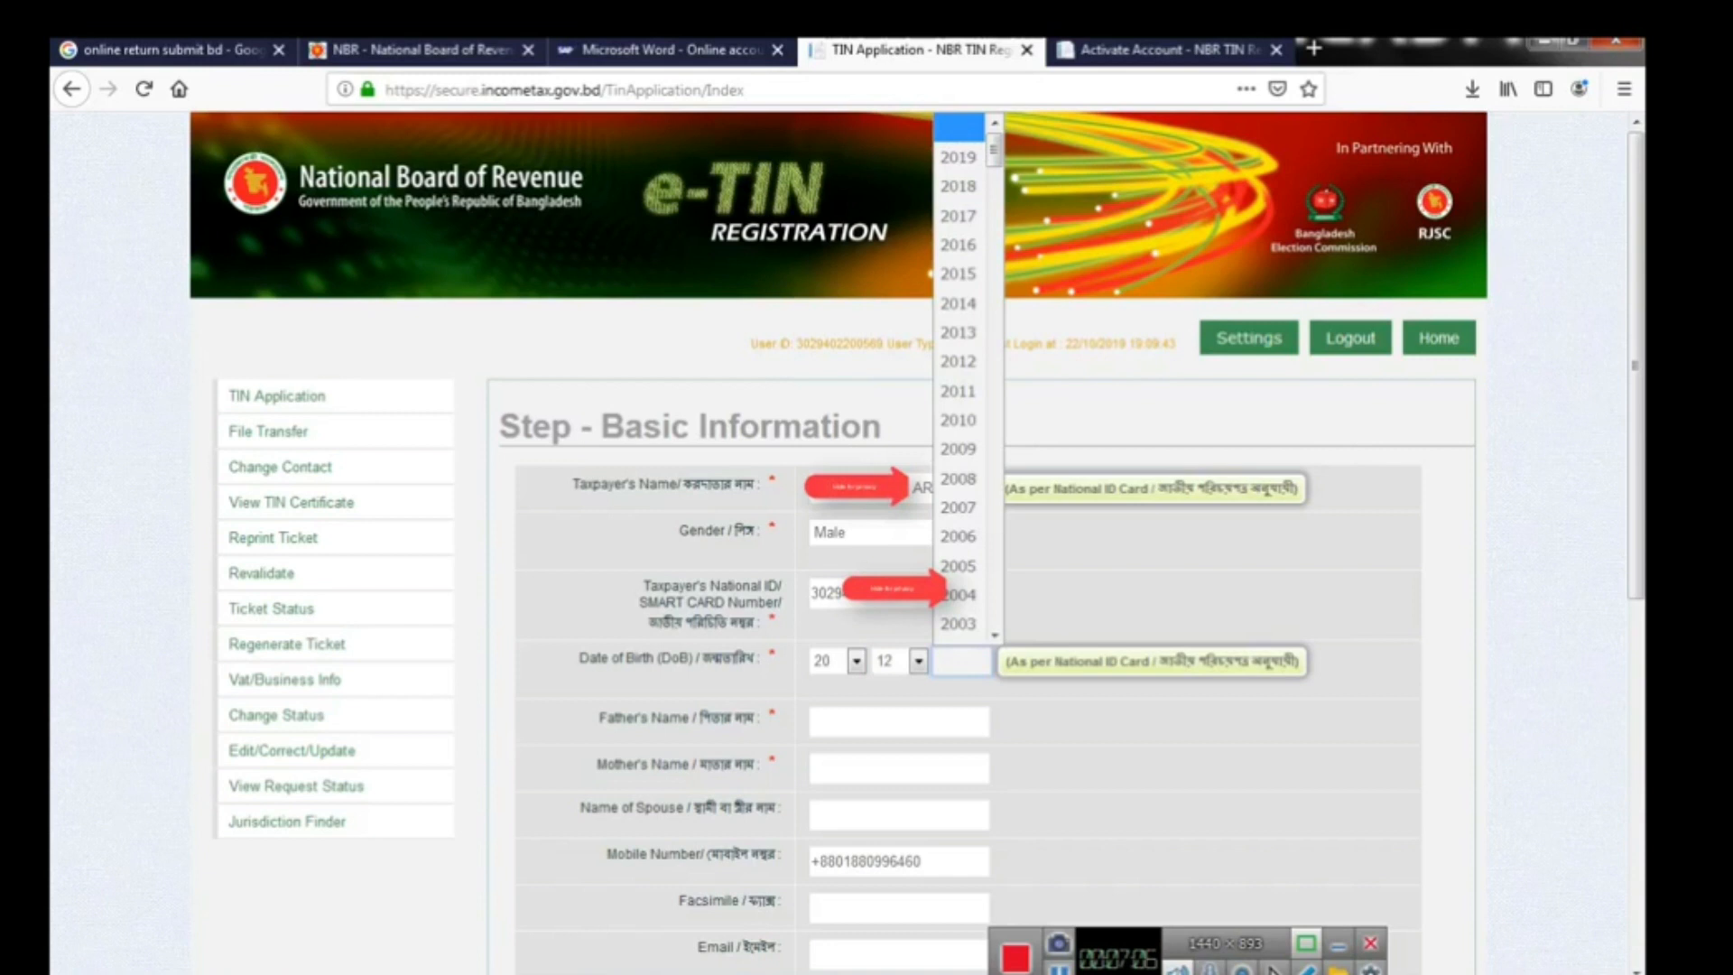
{"action": "left_click_drag", "start_coordinate": [993, 149], "coordinate": [993, 406]}
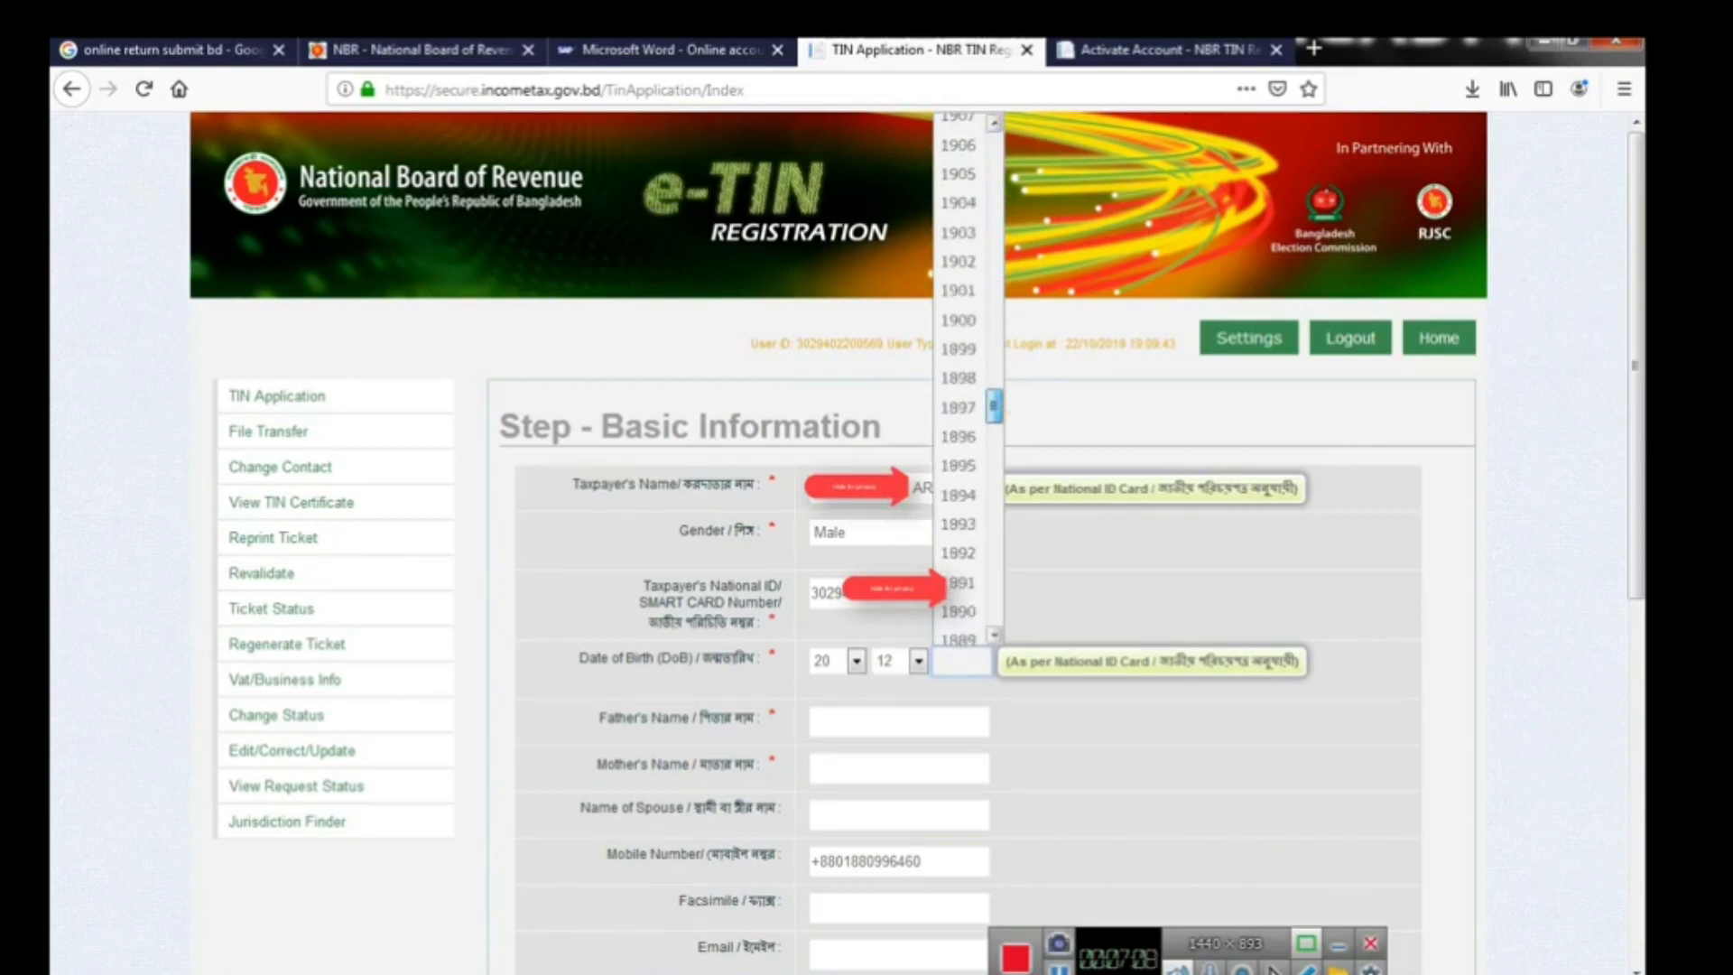
{"action": "scroll", "coordinate": [958, 361], "scroll_direction": "down", "scroll_amount": 3}
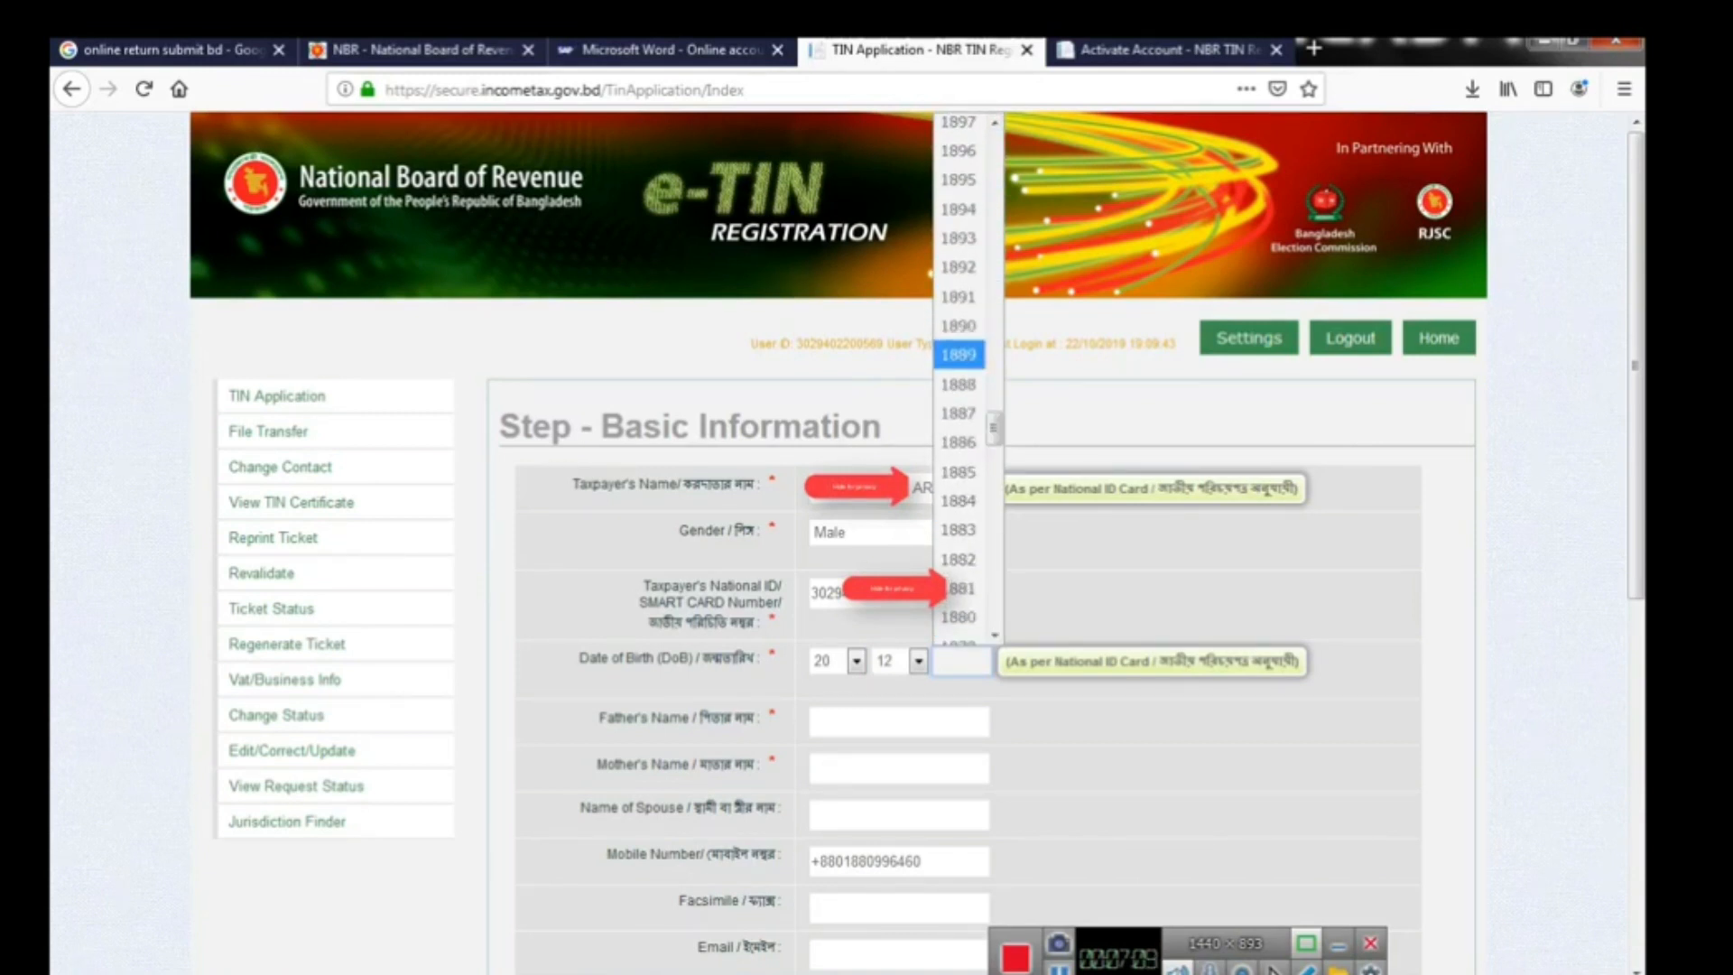
{"action": "left_click", "coordinate": [958, 354]}
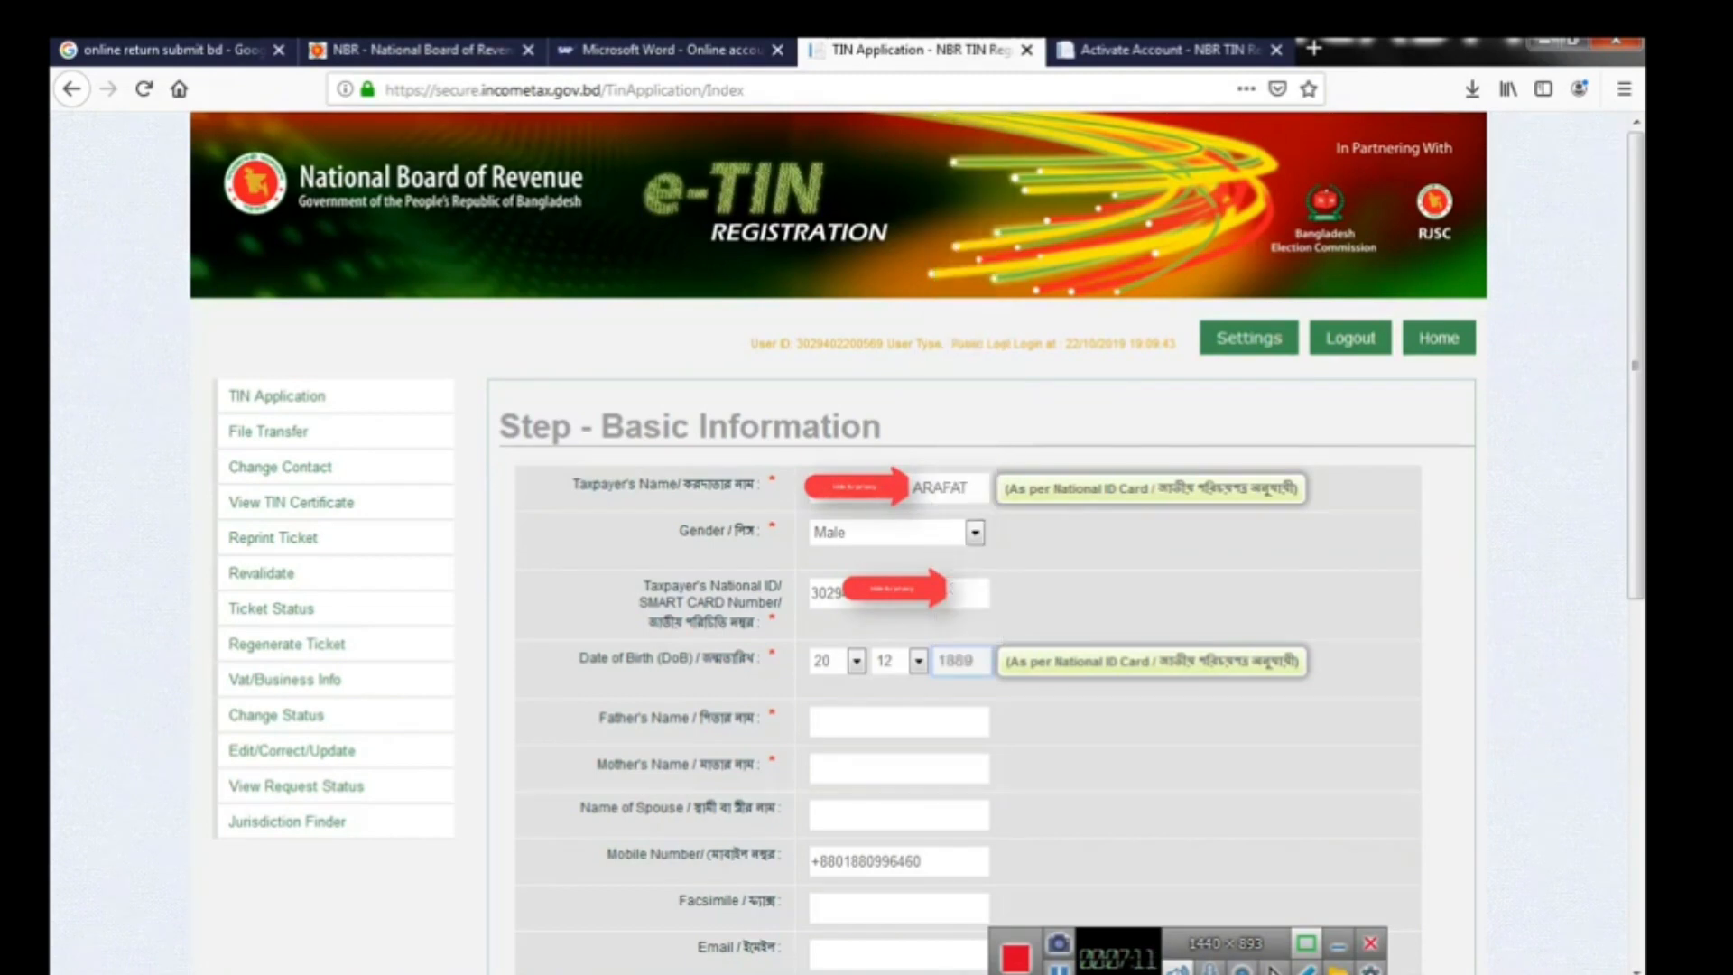
{"action": "left_click", "coordinate": [898, 719]}
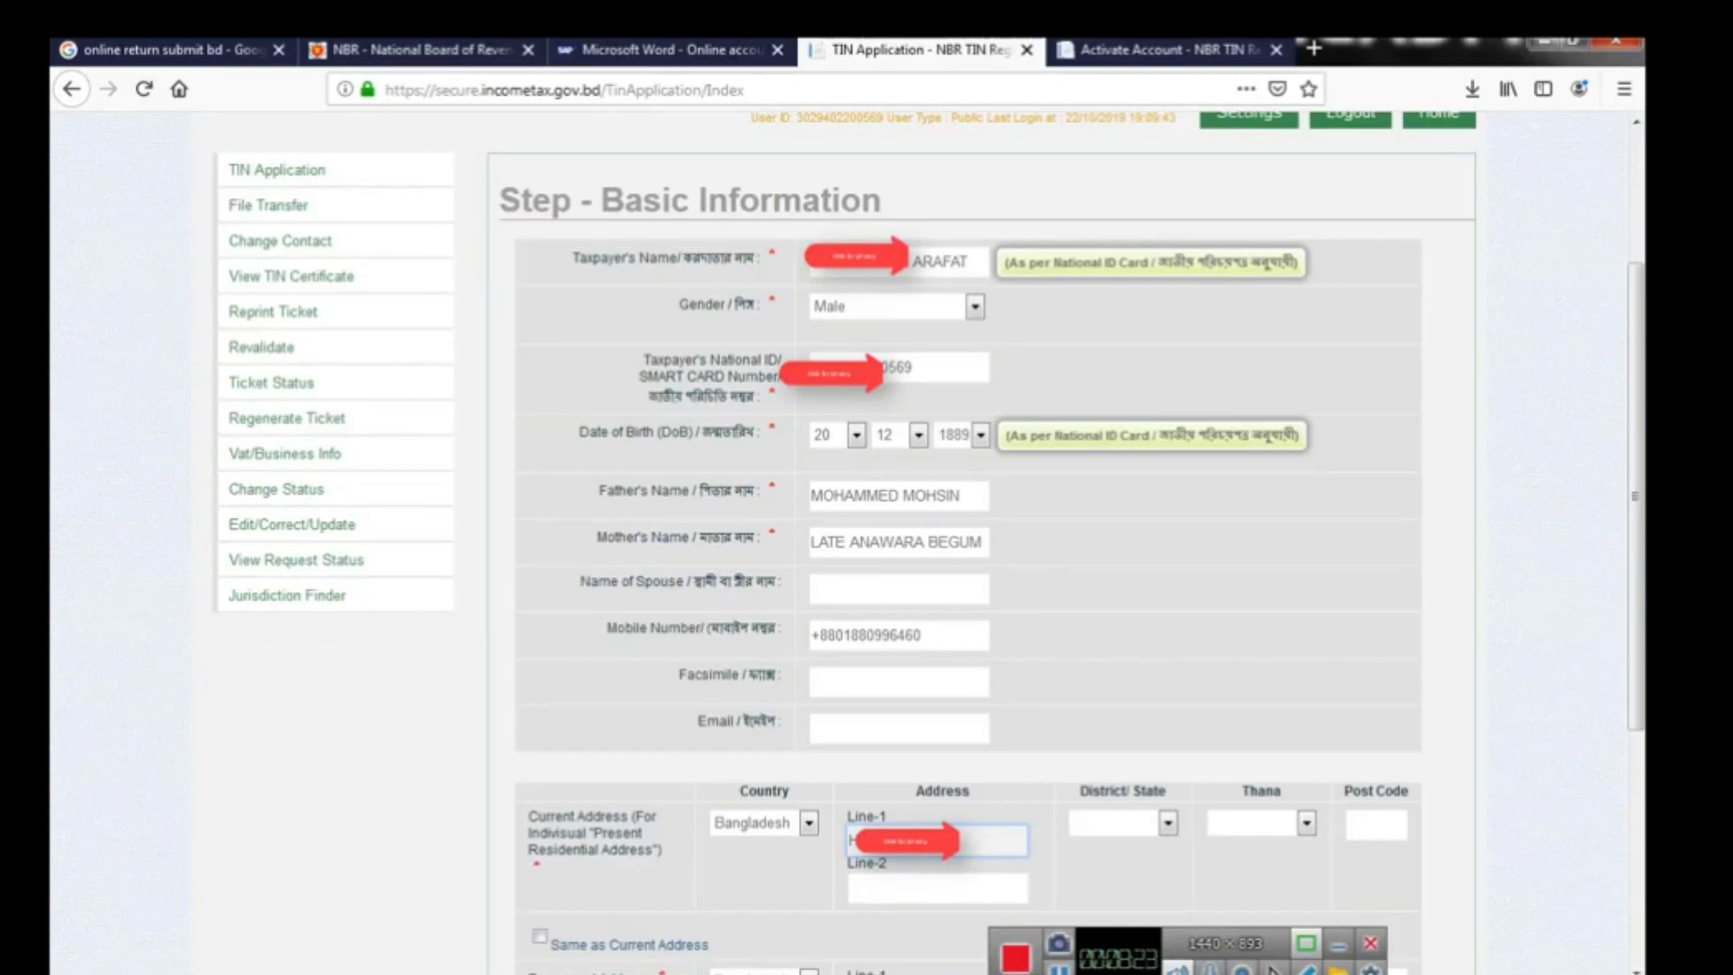
Step: Enter the current address line, Feni district, Sonagaji thana and the post code
{"action": "left_click", "coordinate": [1168, 823]}
{"action": "key", "text": "Return"}
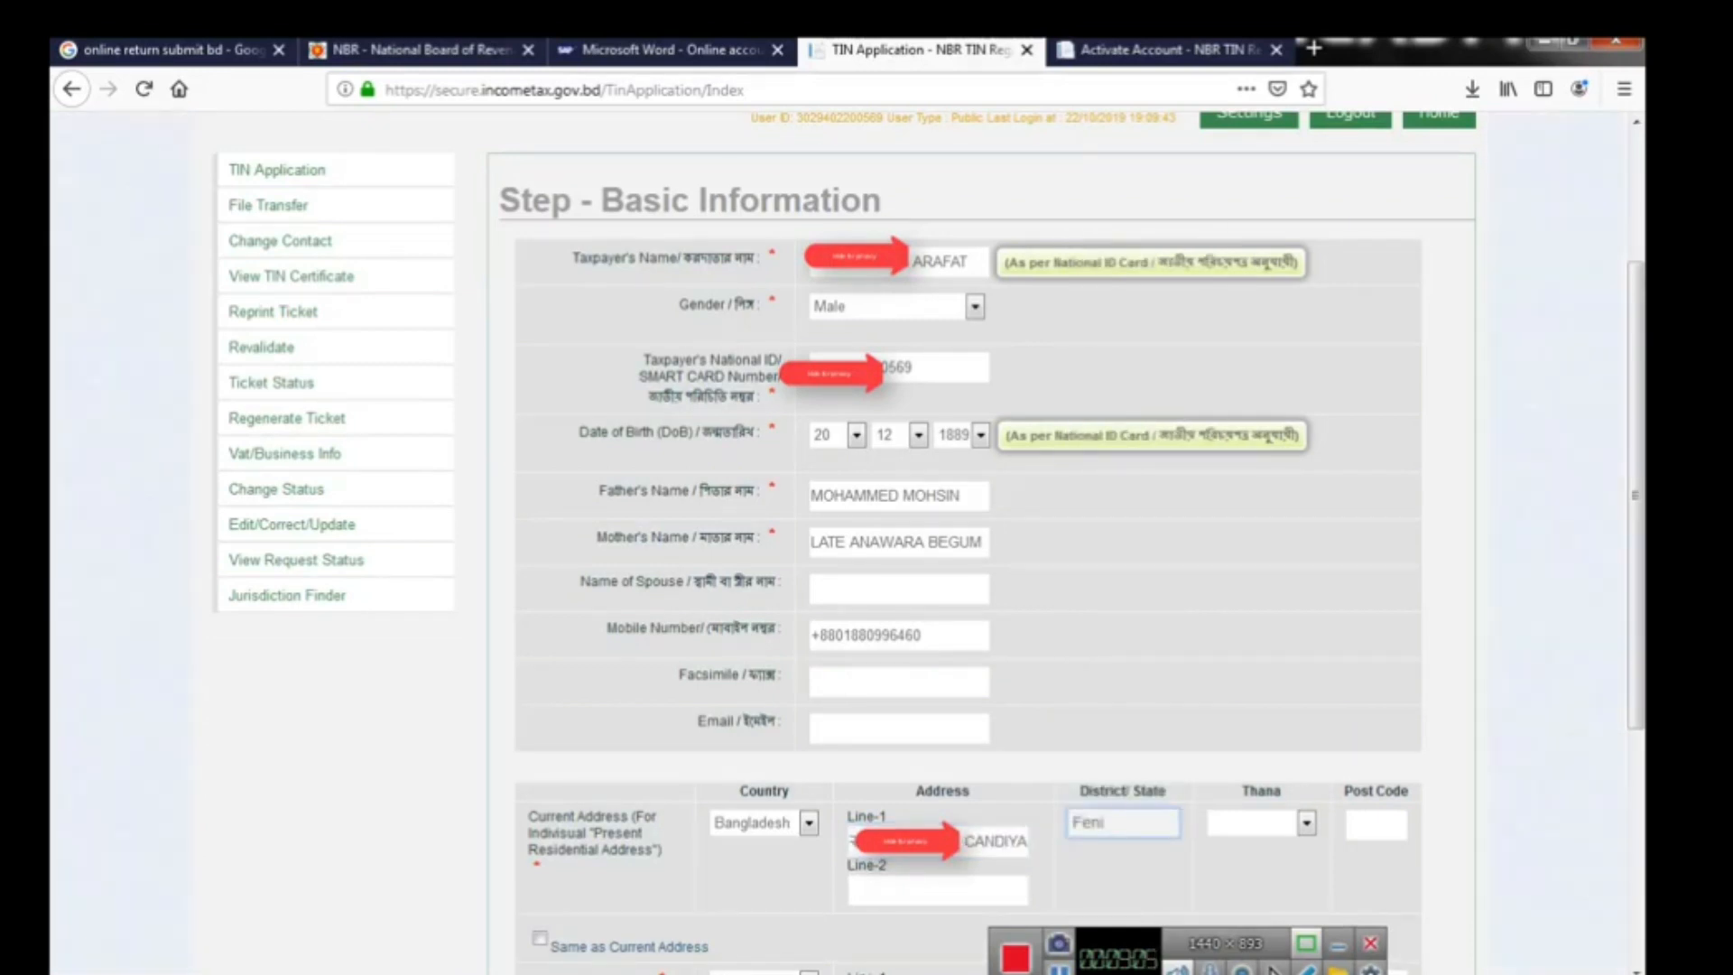
{"action": "left_click", "coordinate": [1306, 823]}
{"action": "key", "text": "Down"}
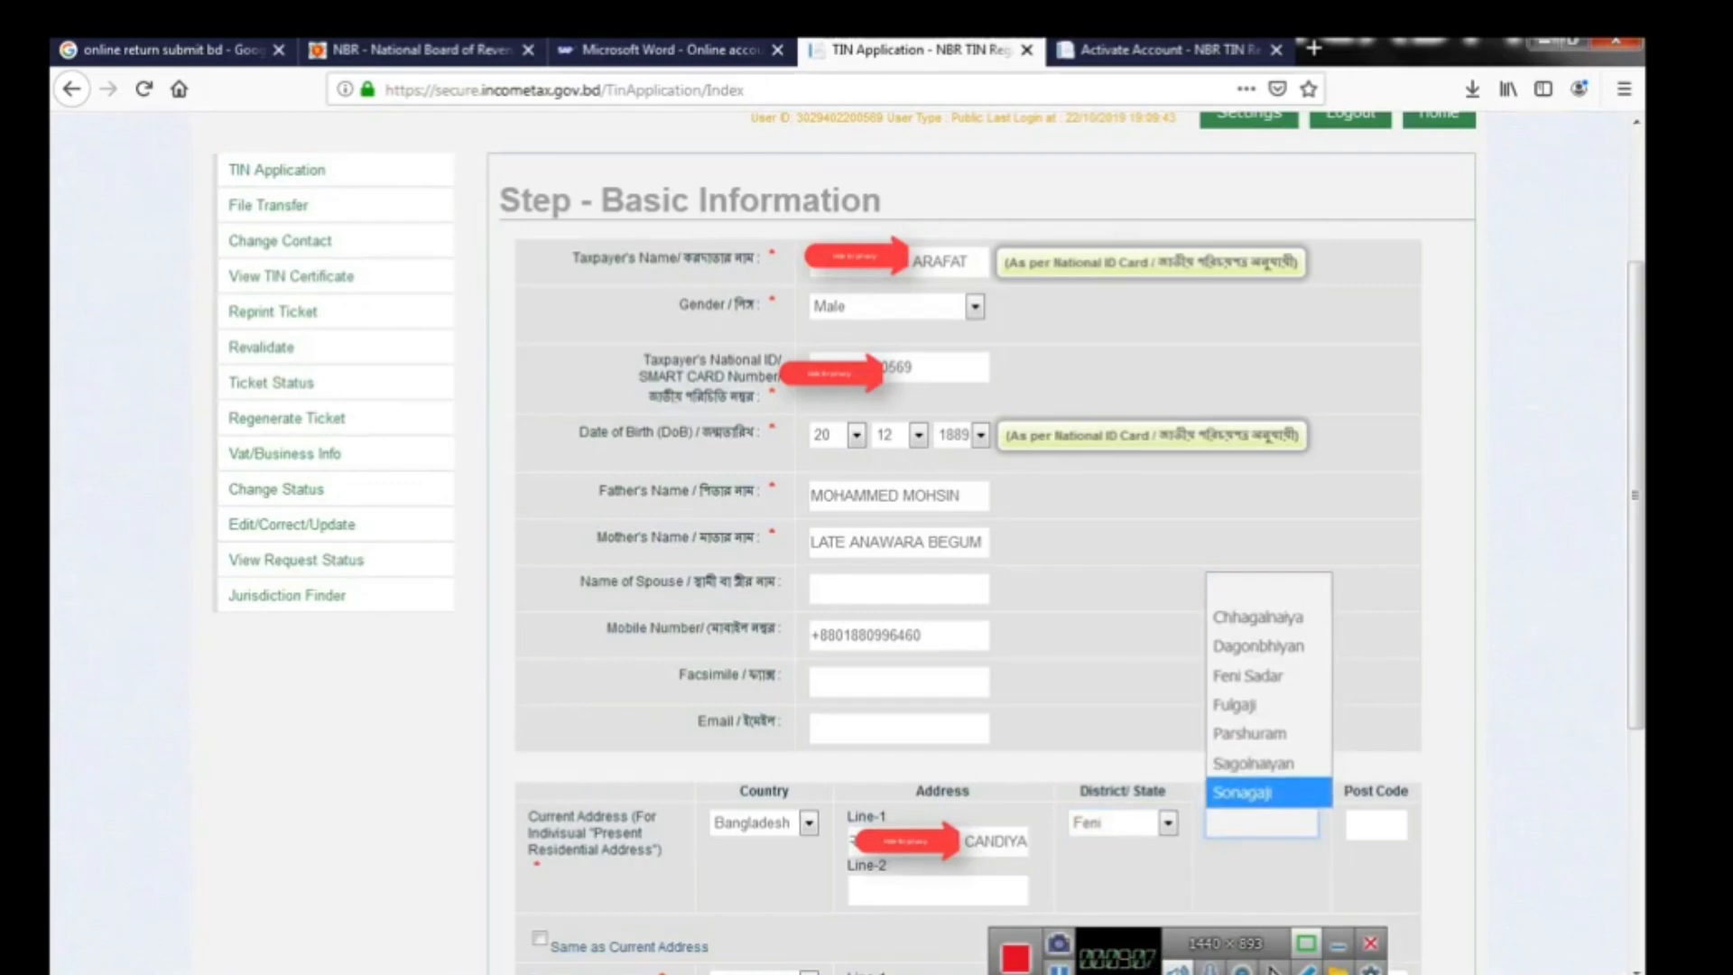
{"action": "key", "text": "Return"}
{"action": "key", "text": "Tab"}
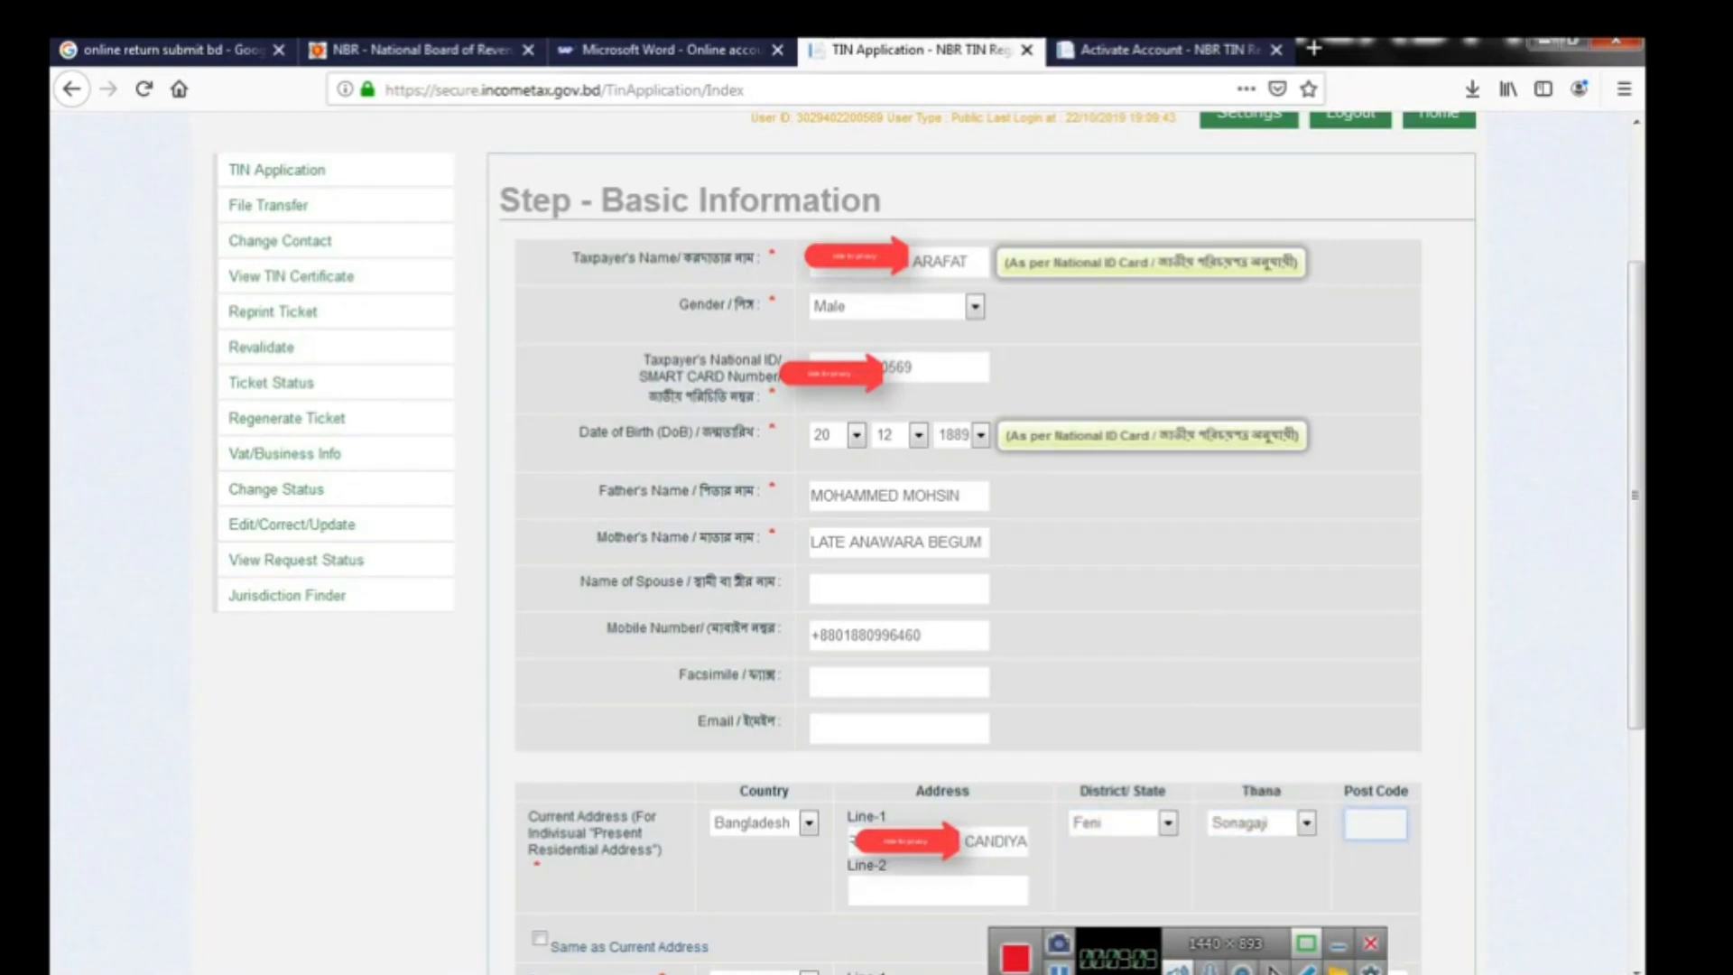
{"action": "type", "text": "3930"}
Step: Review the form and continue to the final application preview
{"action": "scroll", "coordinate": [866, 542], "scroll_direction": "up", "scroll_amount": 1}
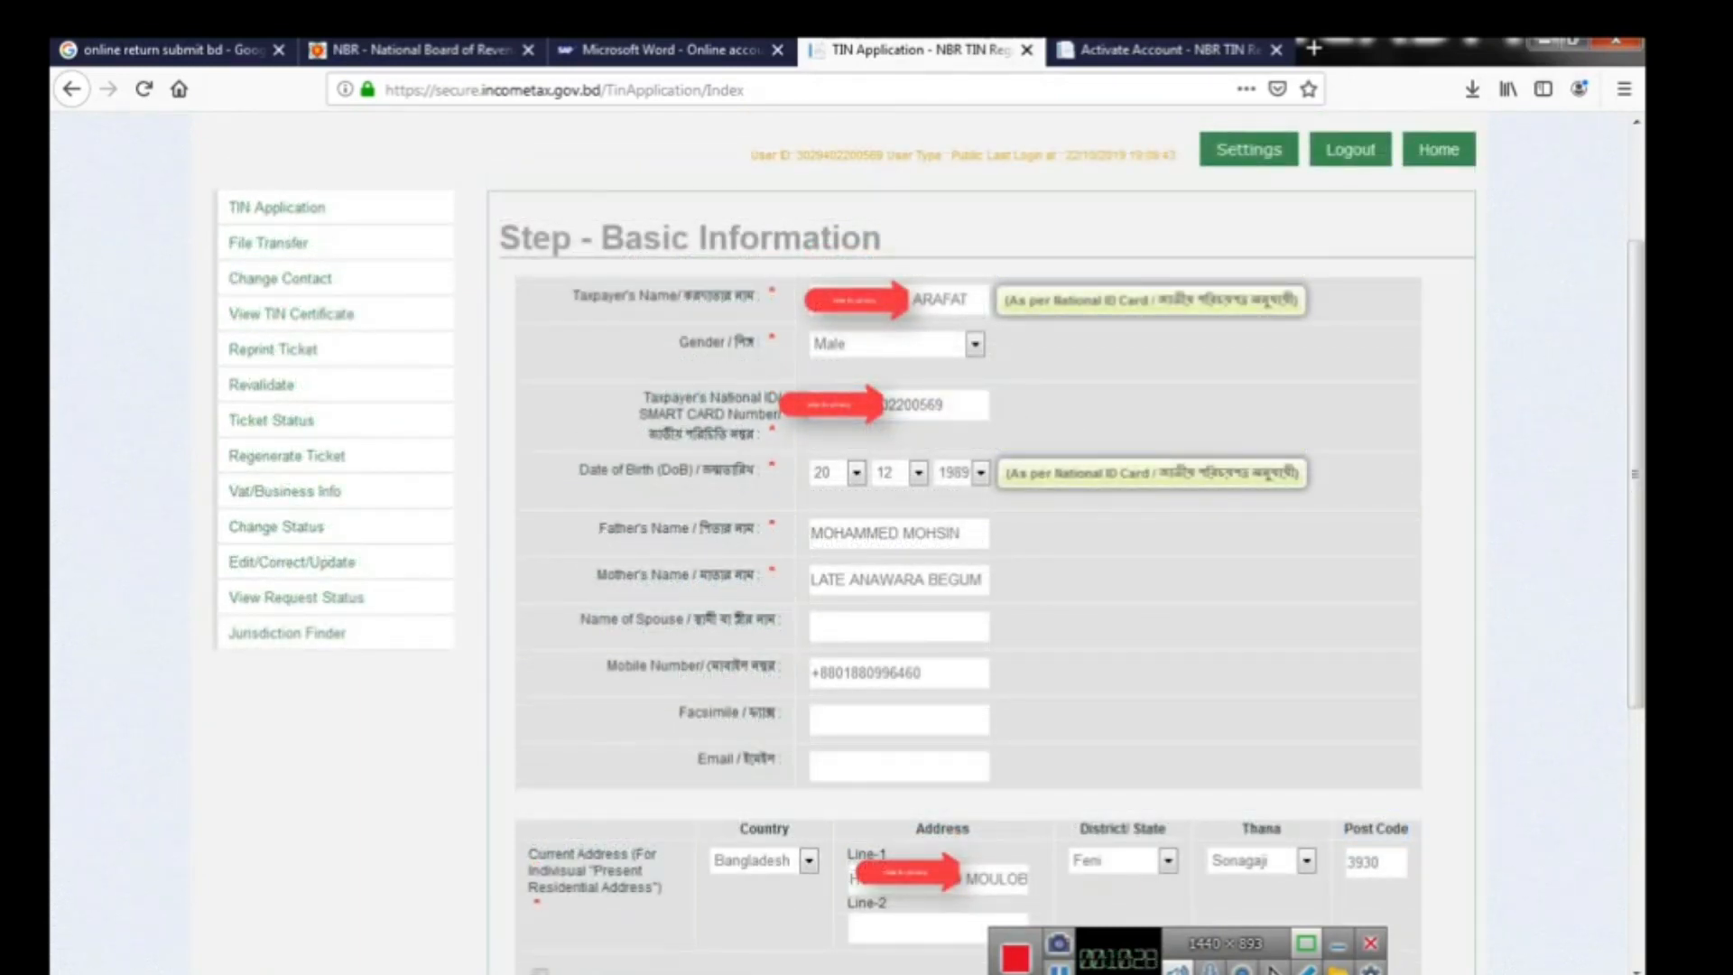
{"action": "scroll", "coordinate": [867, 542], "scroll_direction": "down", "scroll_amount": 5}
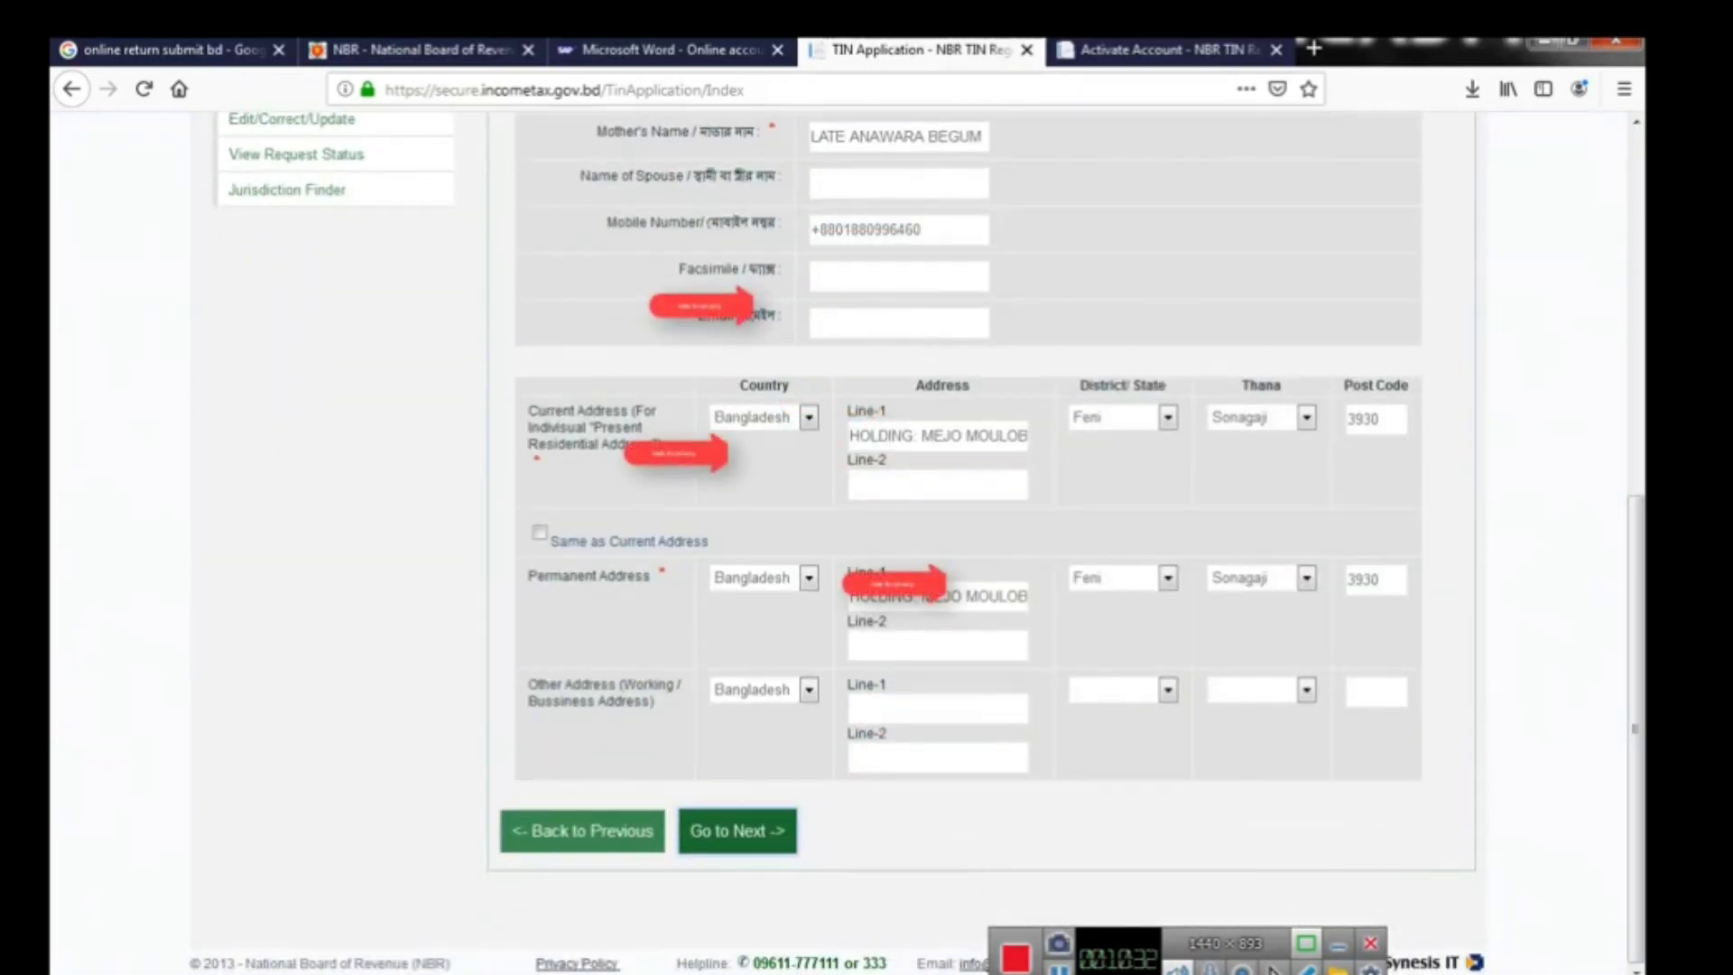
{"action": "left_click", "coordinate": [737, 830]}
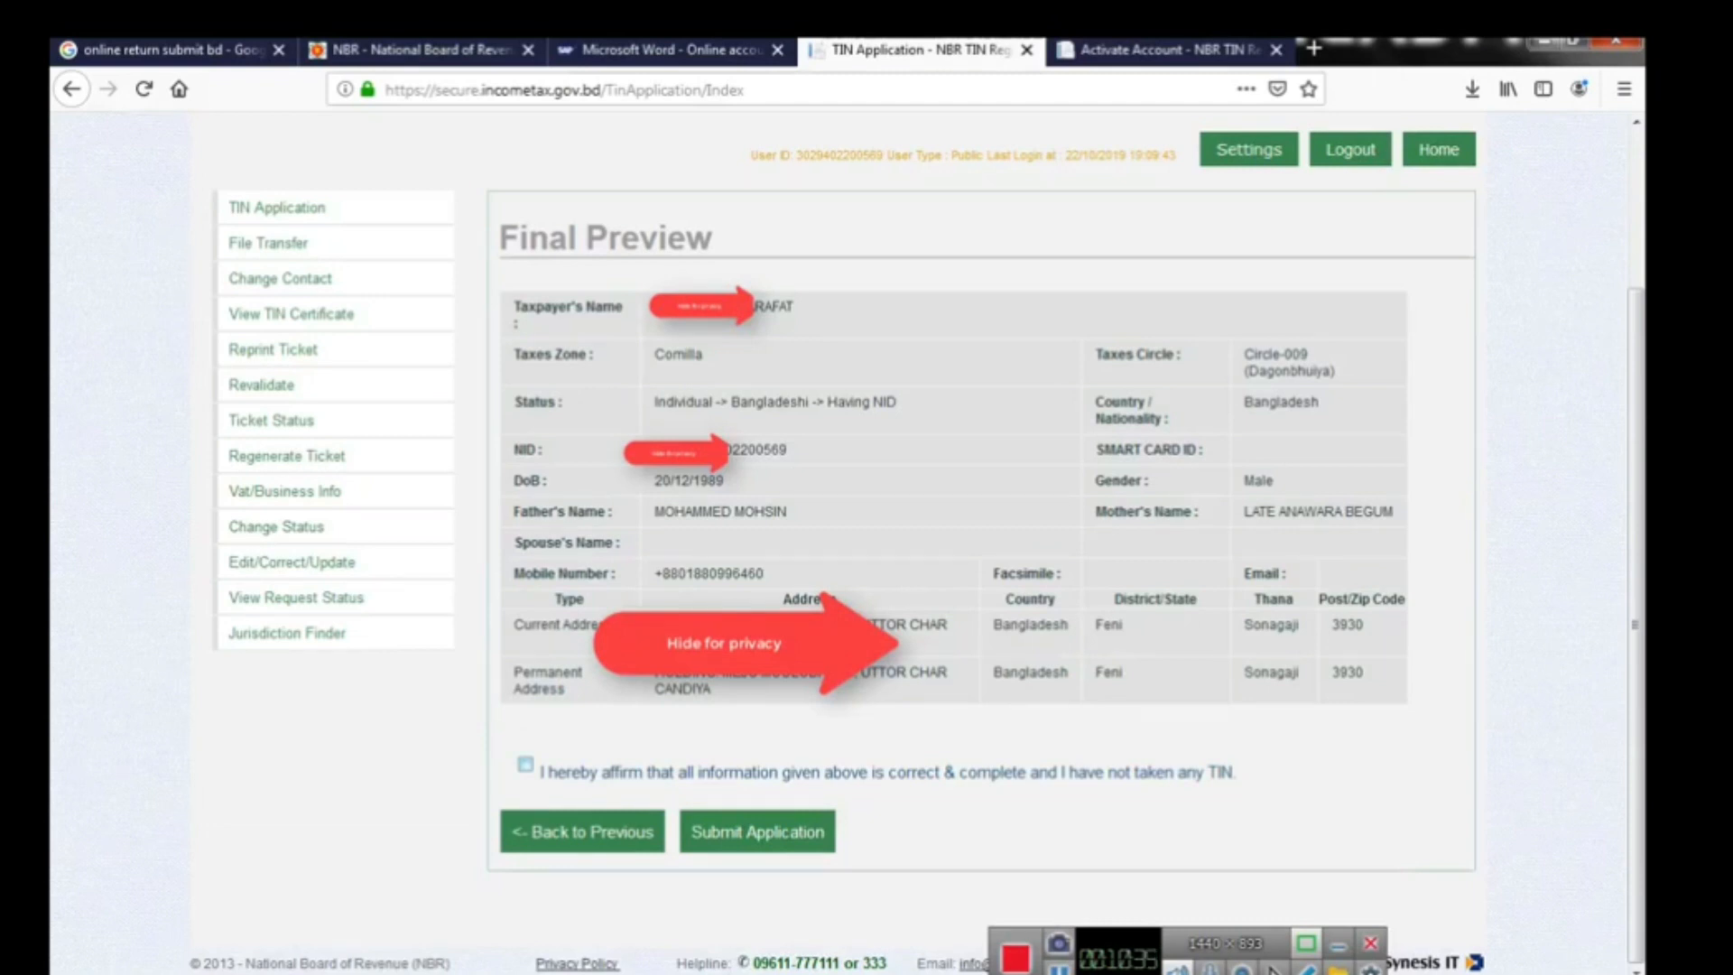
Step: Affirm the information is correct and submit the TIN application
{"action": "left_click", "coordinate": [524, 764]}
{"action": "left_click", "coordinate": [757, 830]}
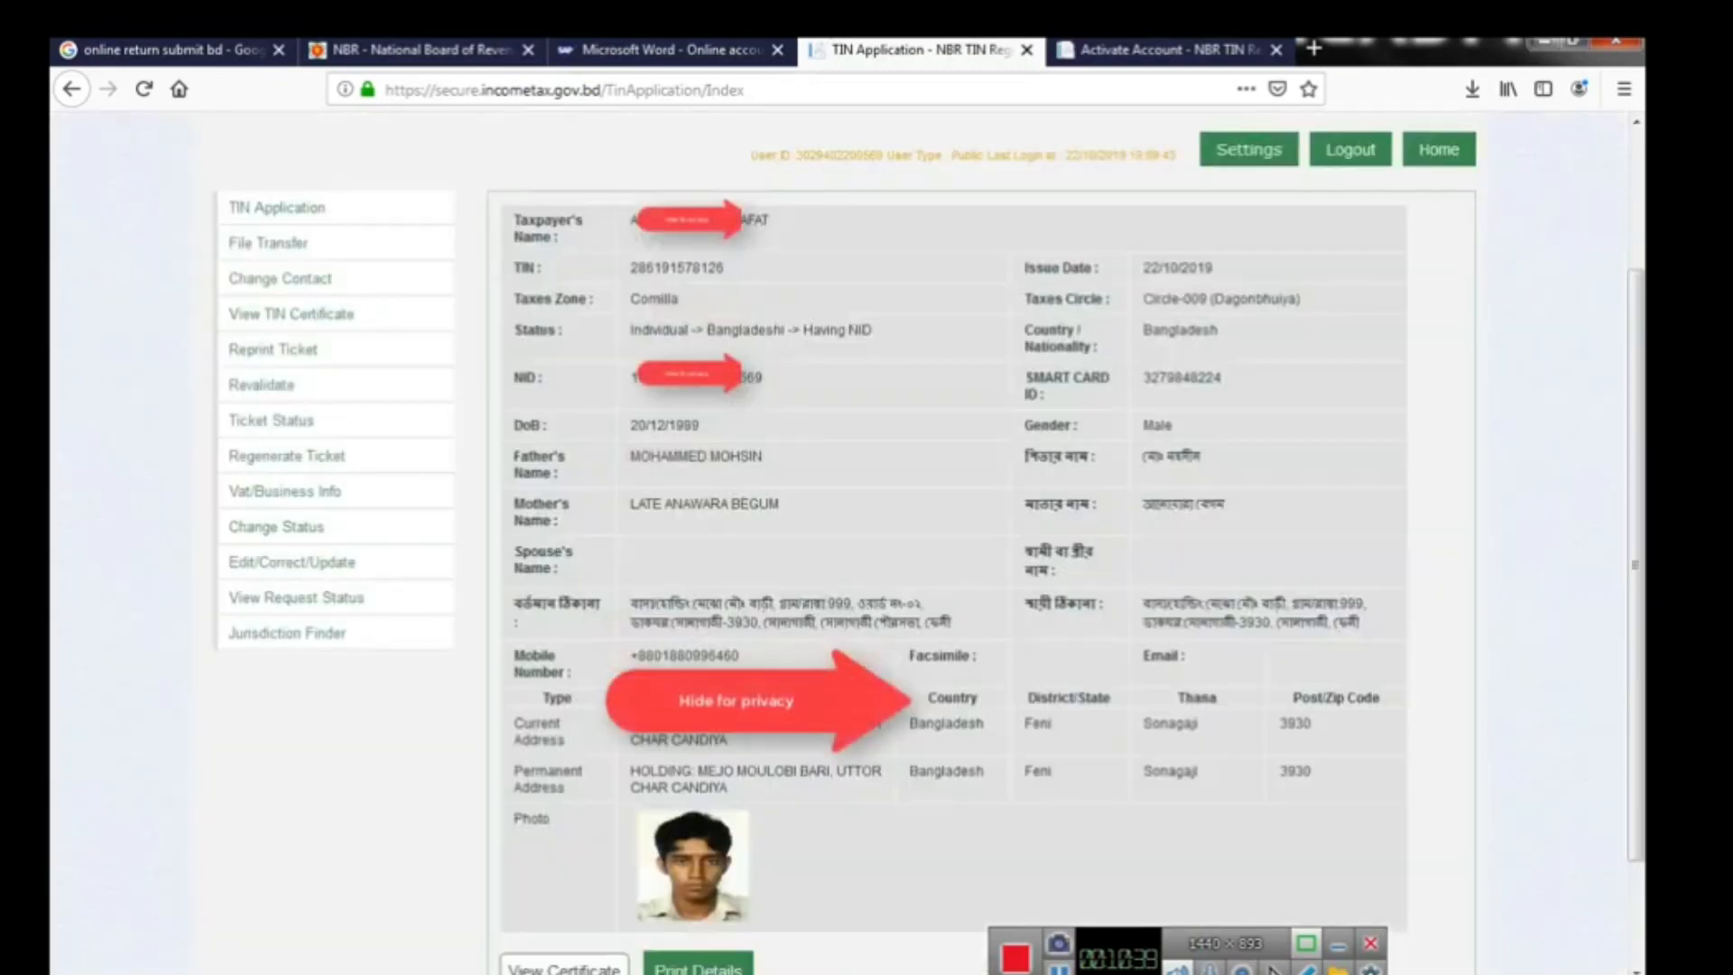
{"action": "scroll", "coordinate": [903, 542], "scroll_direction": "down", "scroll_amount": 3}
{"action": "scroll", "coordinate": [903, 542], "scroll_direction": "up", "scroll_amount": 5}
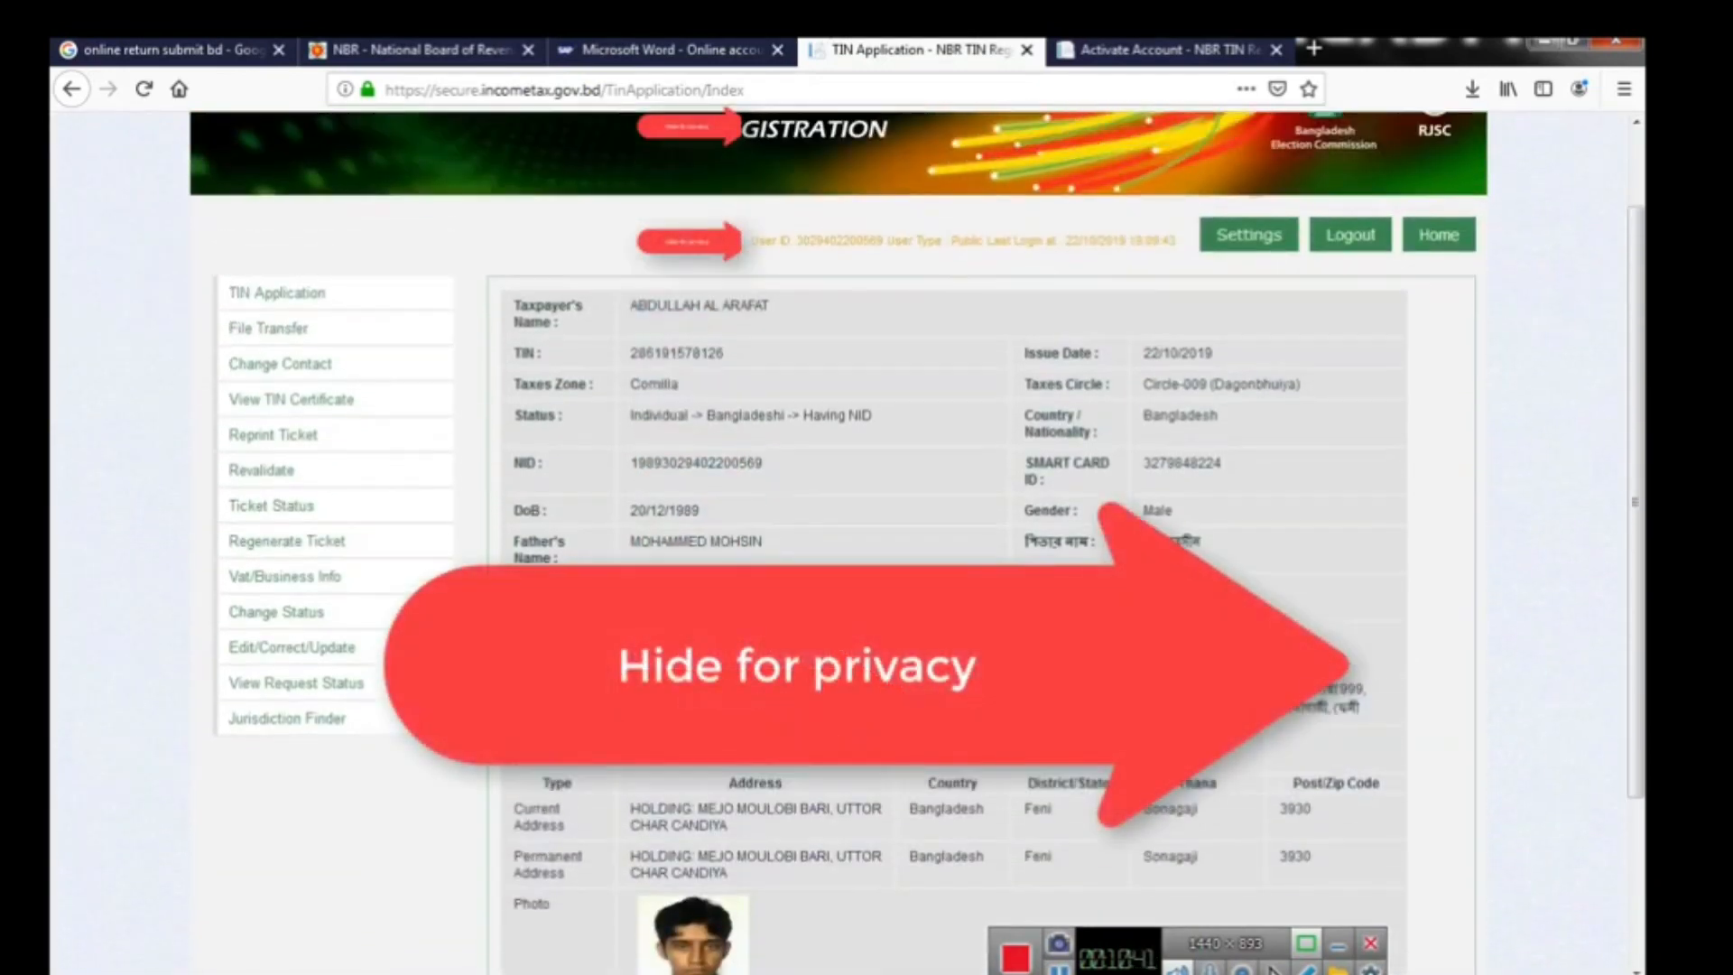
{"action": "scroll", "coordinate": [903, 541], "scroll_direction": "down", "scroll_amount": 5}
Step: Print the issued TIN details, dismiss the print dialog, and open the TIN certificate
{"action": "left_click", "coordinate": [698, 830]}
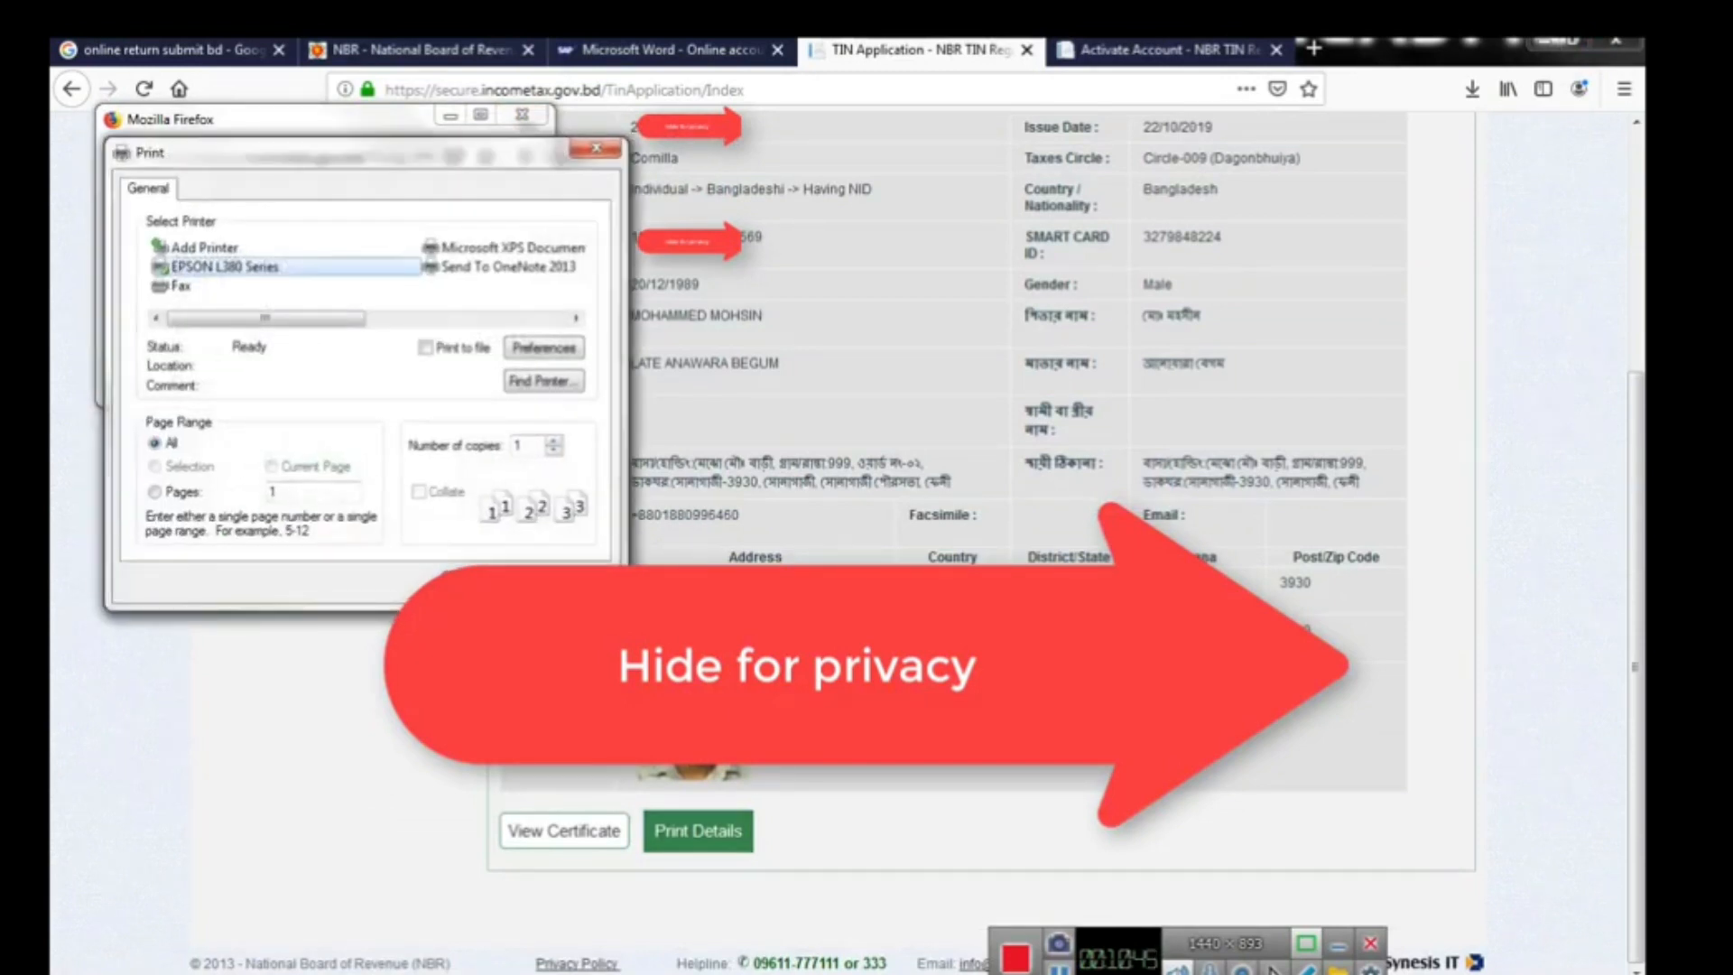
{"action": "left_click", "coordinate": [571, 583]}
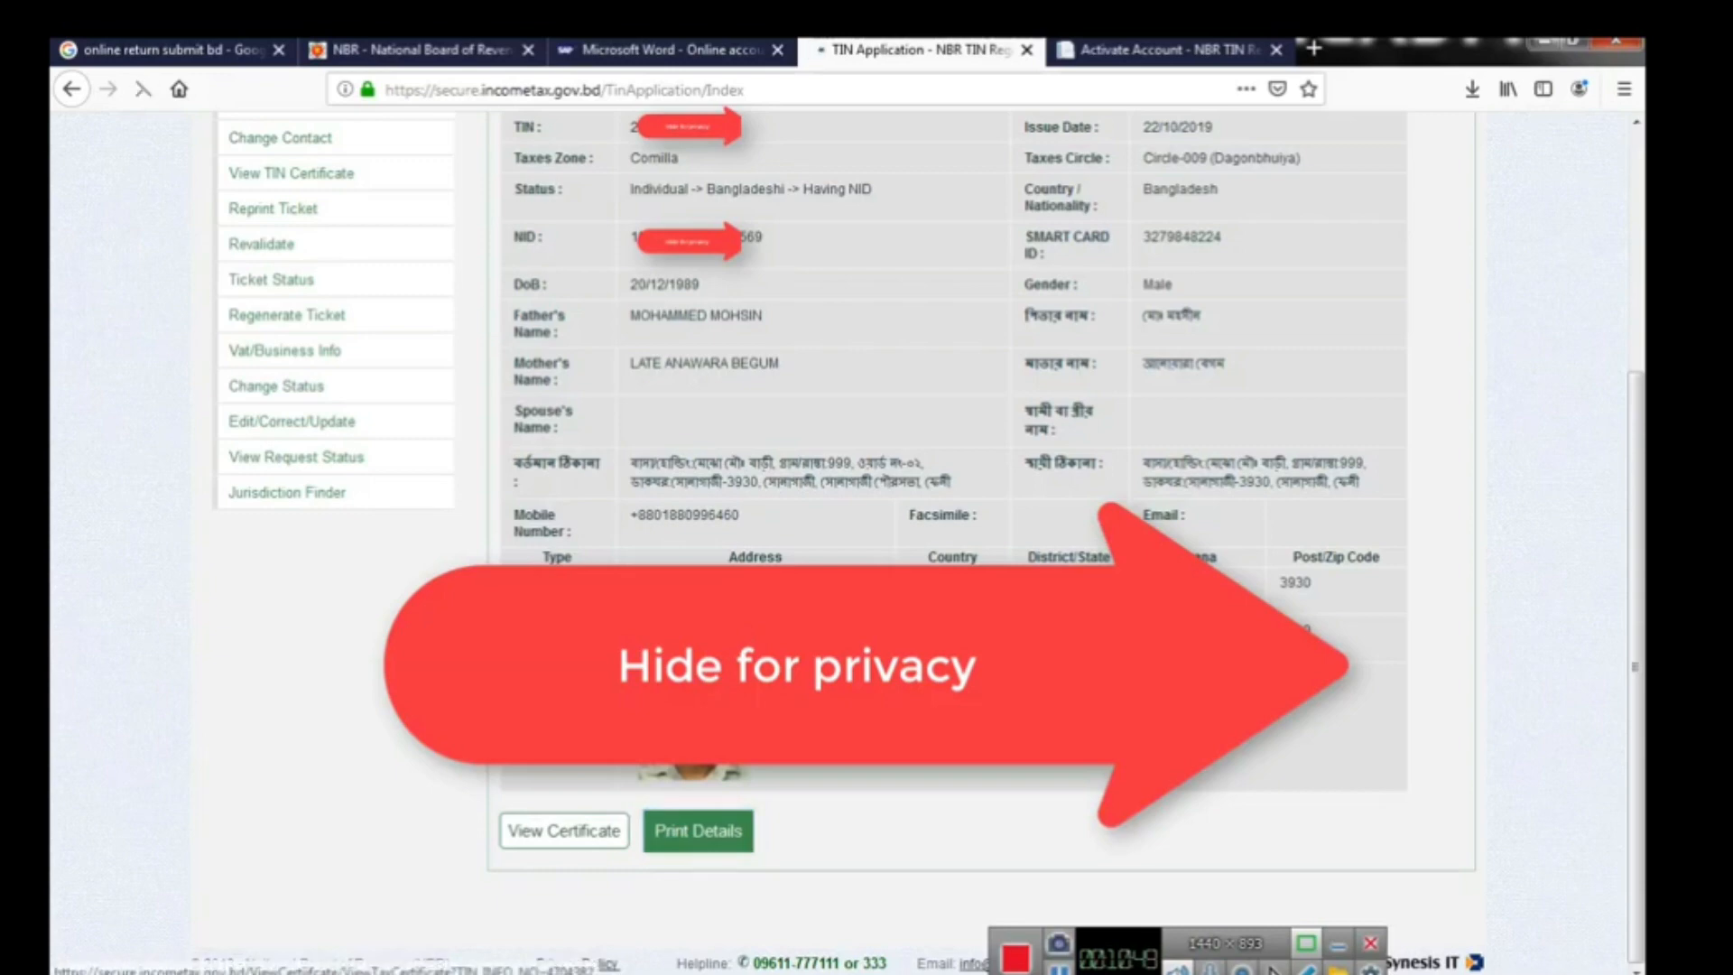
{"action": "left_click", "coordinate": [564, 831]}
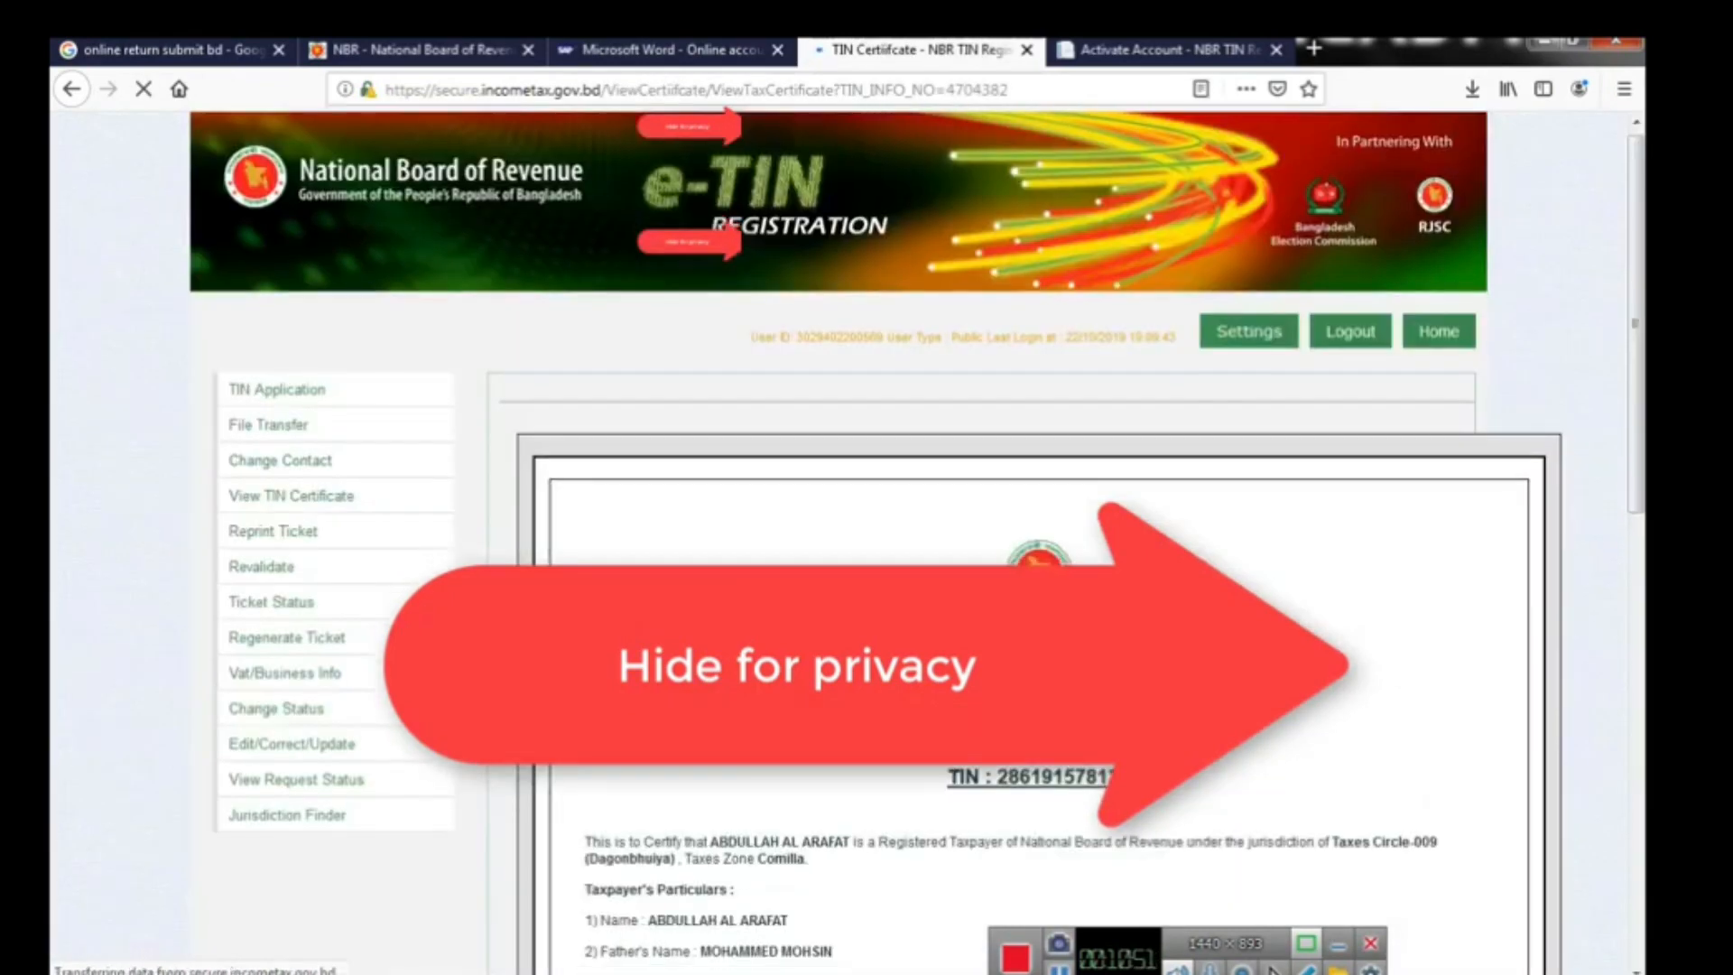
Step: Save the TIN certificate as a PDF, open it in Foxit Reader, and start printing it
{"action": "scroll", "coordinate": [866, 451], "scroll_direction": "down", "scroll_amount": 10}
{"action": "left_click", "coordinate": [717, 847]}
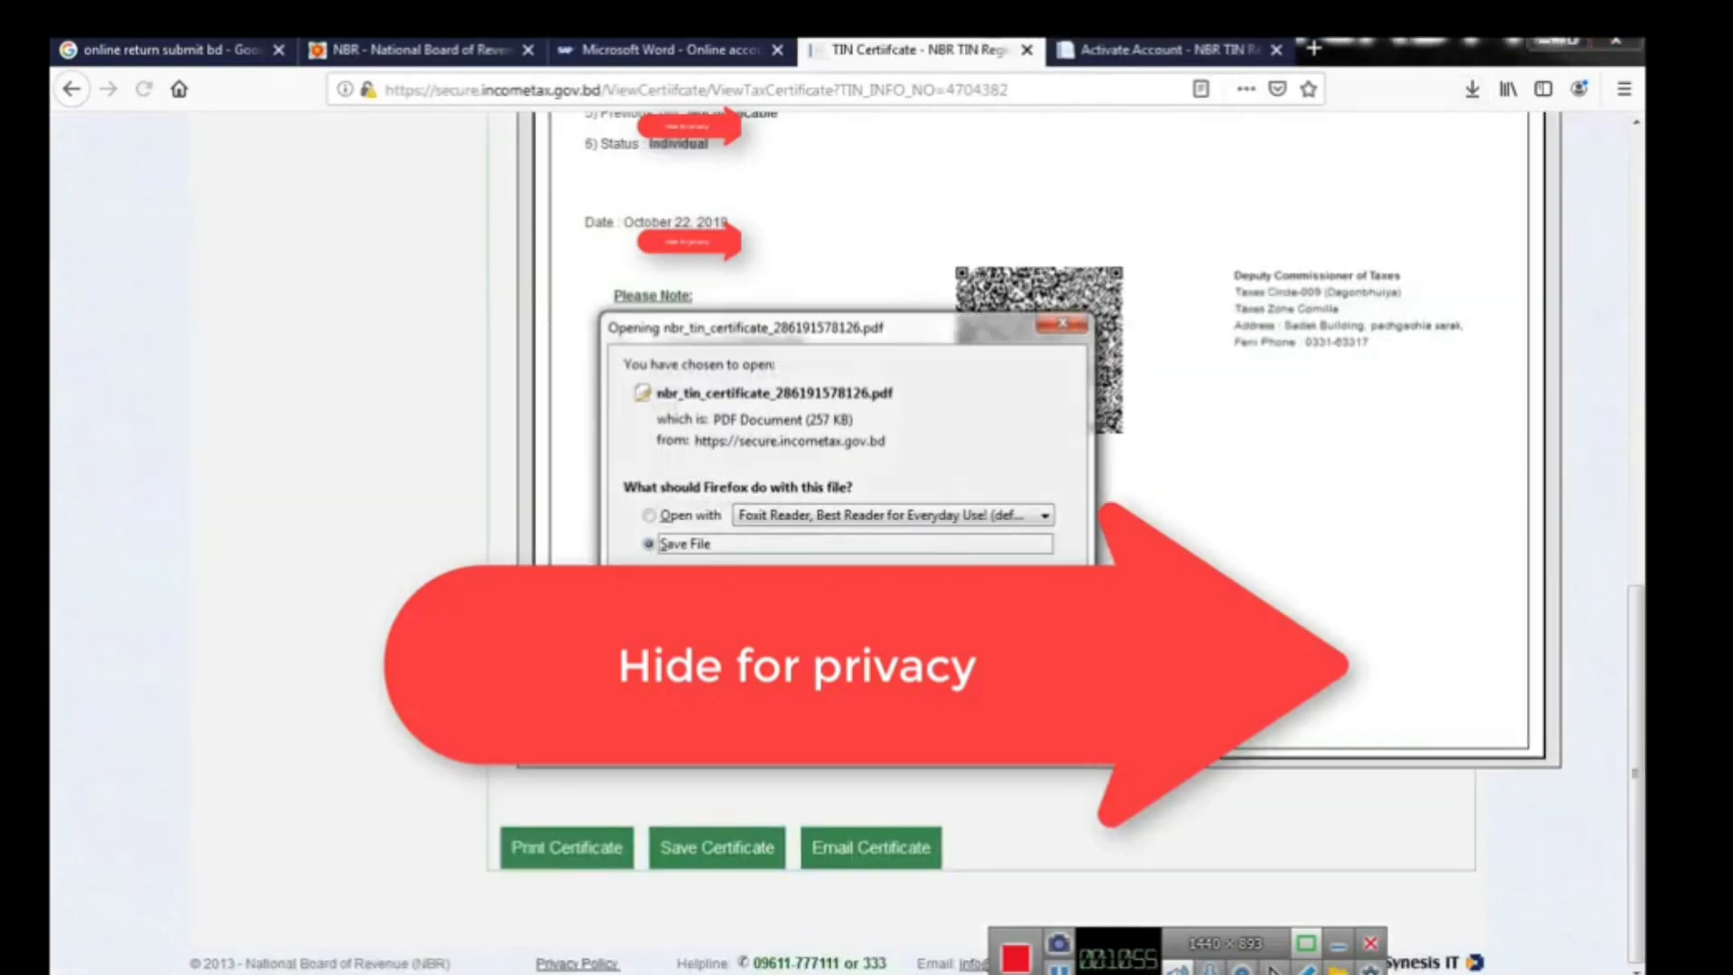
{"action": "left_click", "coordinate": [1472, 89]}
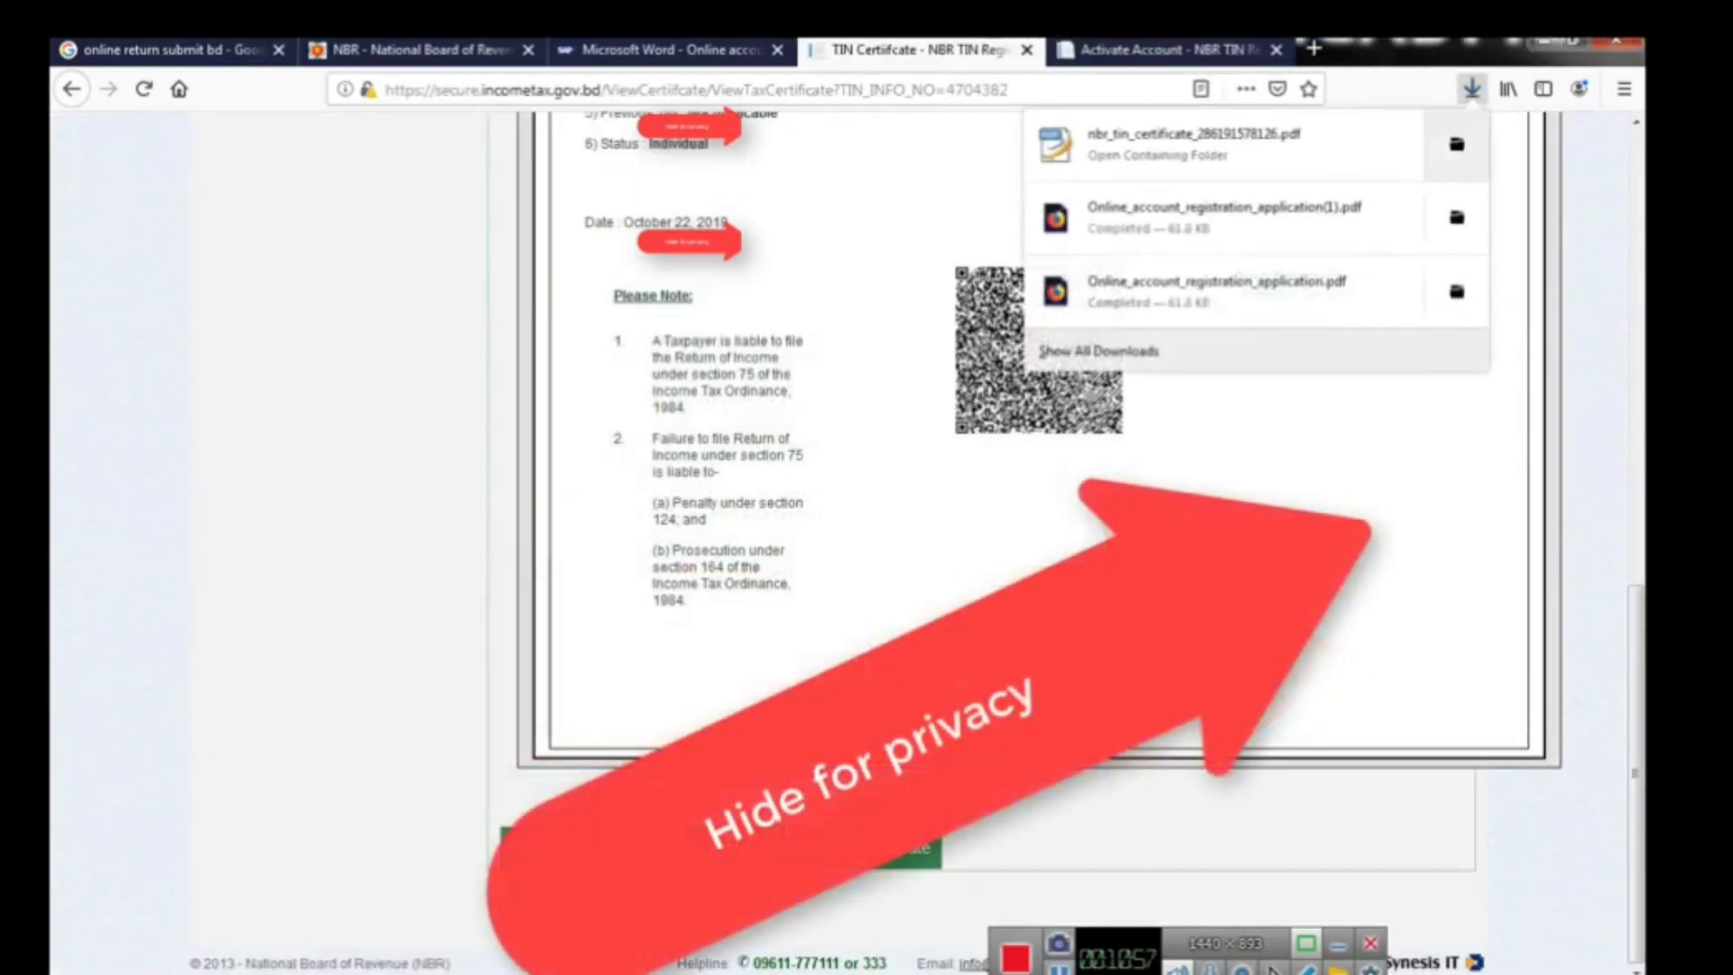
{"action": "left_click", "coordinate": [1299, 140]}
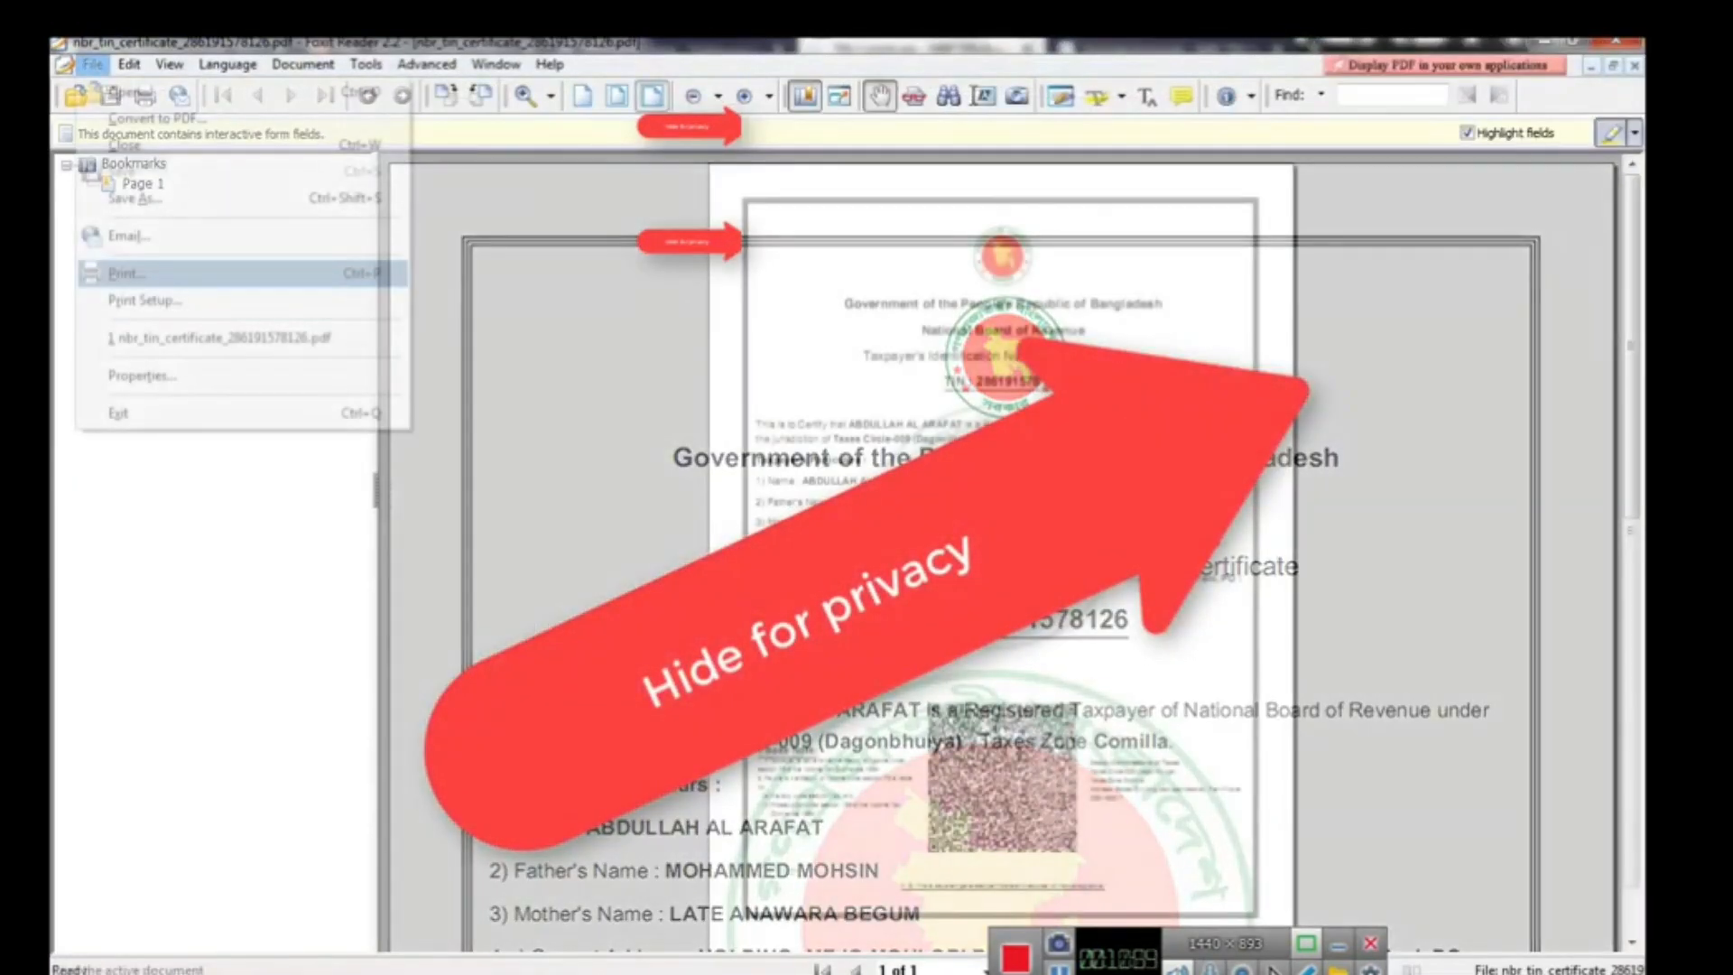
{"action": "key", "text": "ctrl+p"}
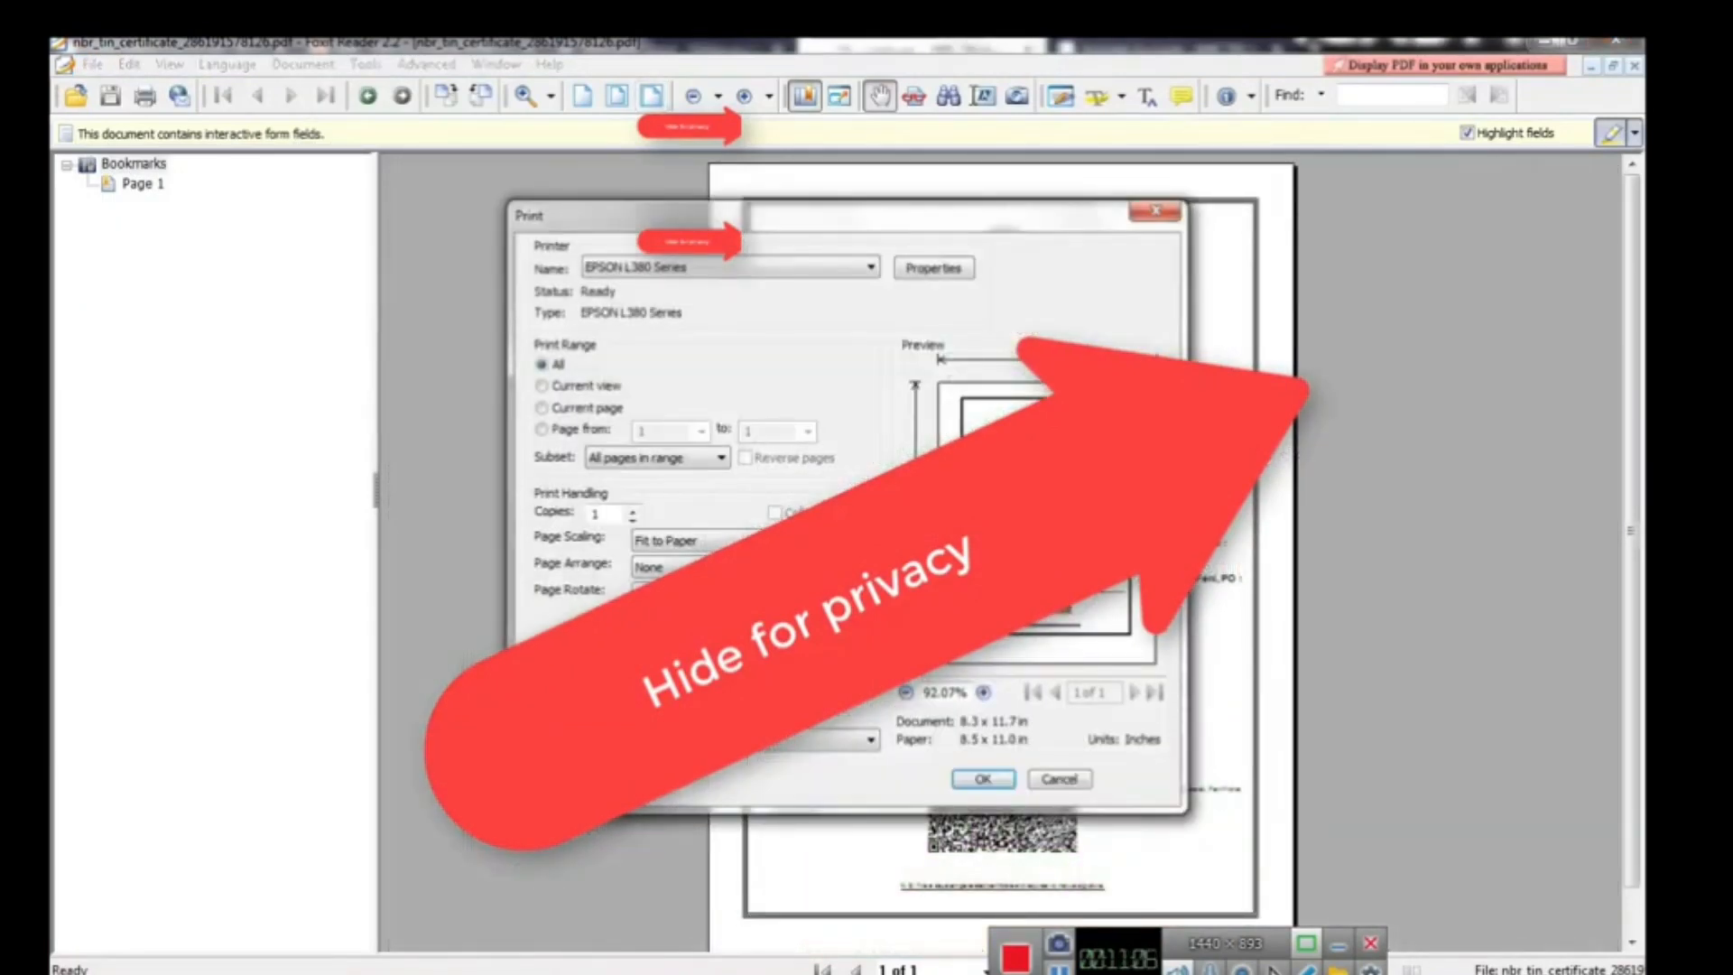